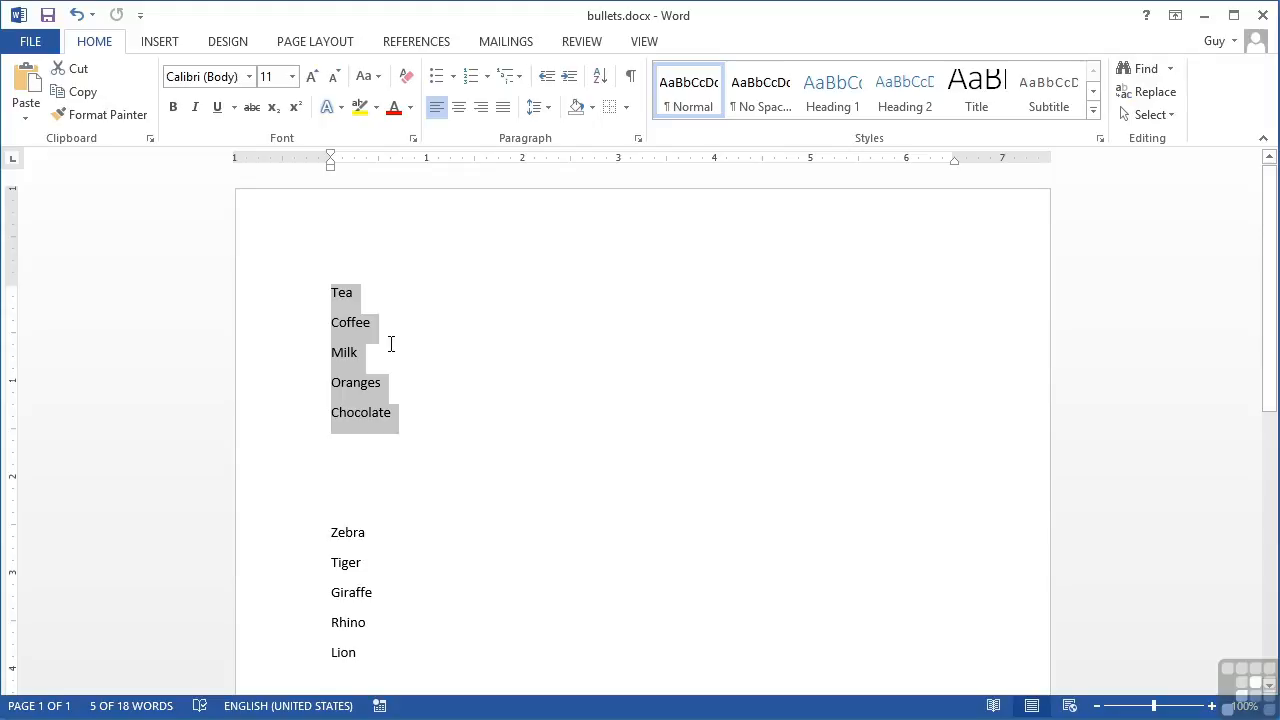
Step: Turn the selected Tea to Chocolate lines into a bulleted list and decrease the list's indent
scroll(391, 344, "down", 5)
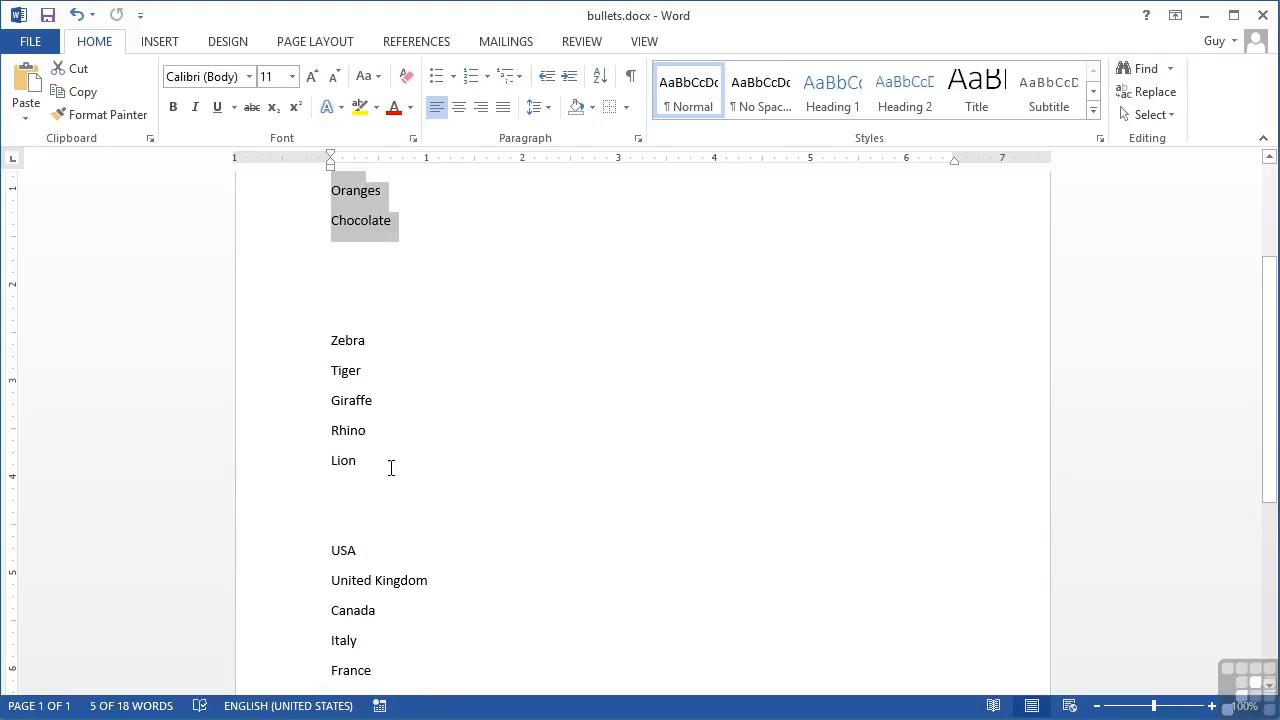
scroll(394, 470, "down", 2)
scroll(391, 508, "up", 7)
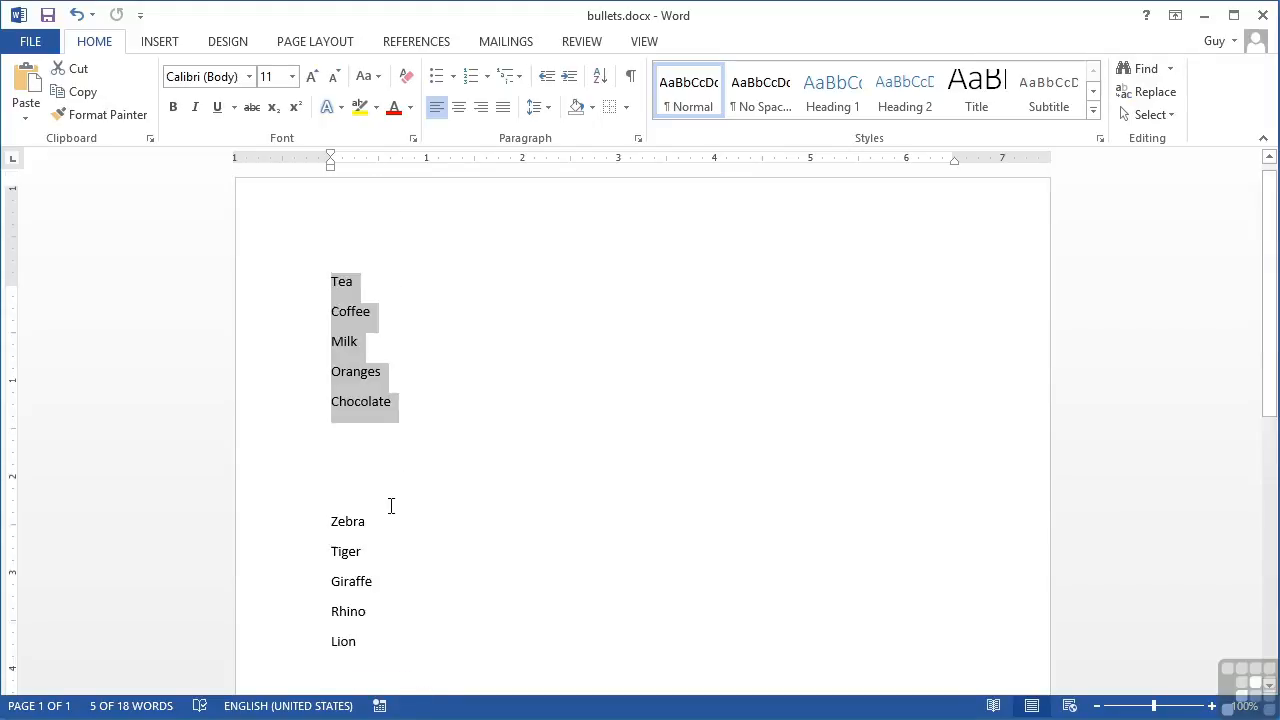
left_click(436, 76)
left_click(549, 80)
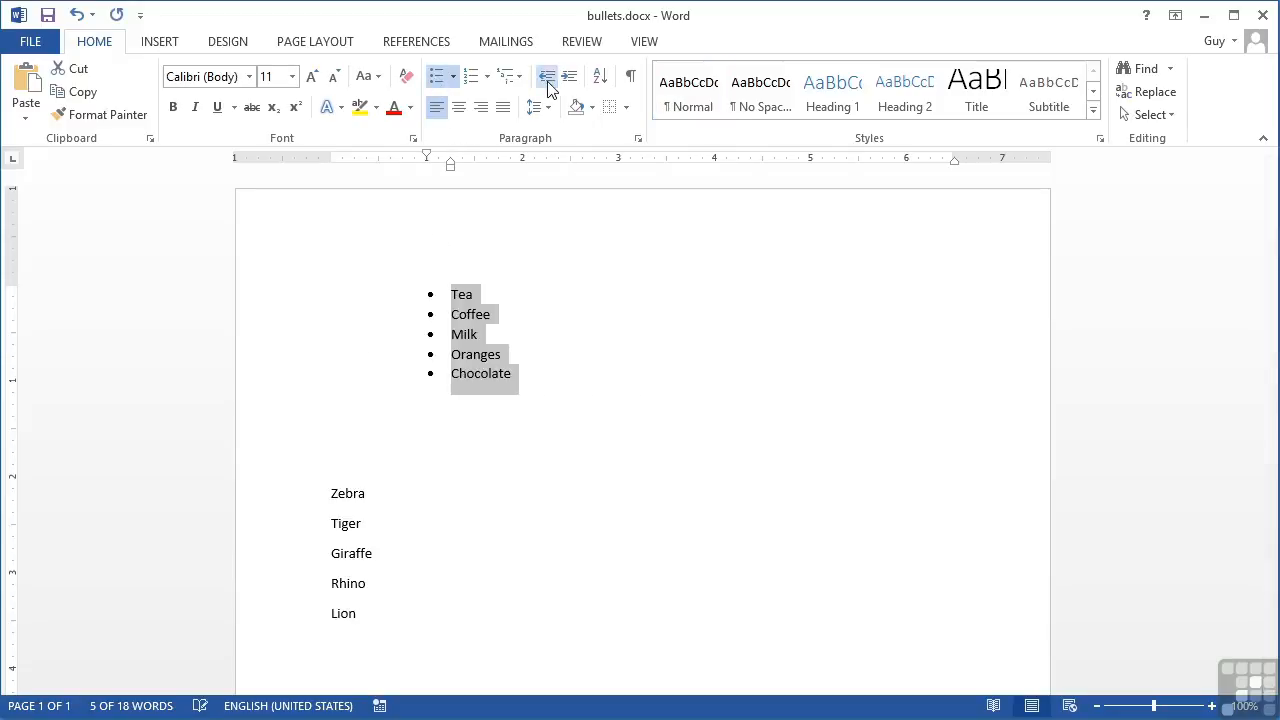
Step: Convert the Tea to Chocolate list to numbering in the lowercase Roman numeral format i., ii., iii
left_click(471, 78)
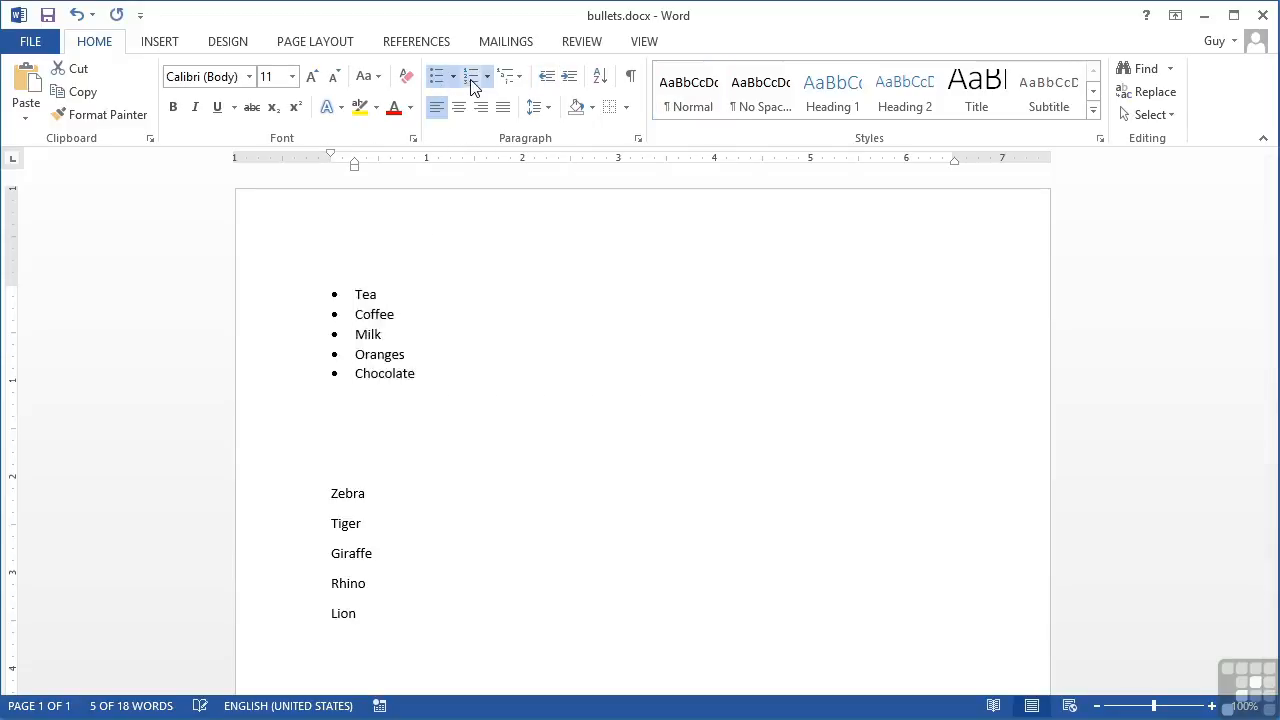
left_click(488, 80)
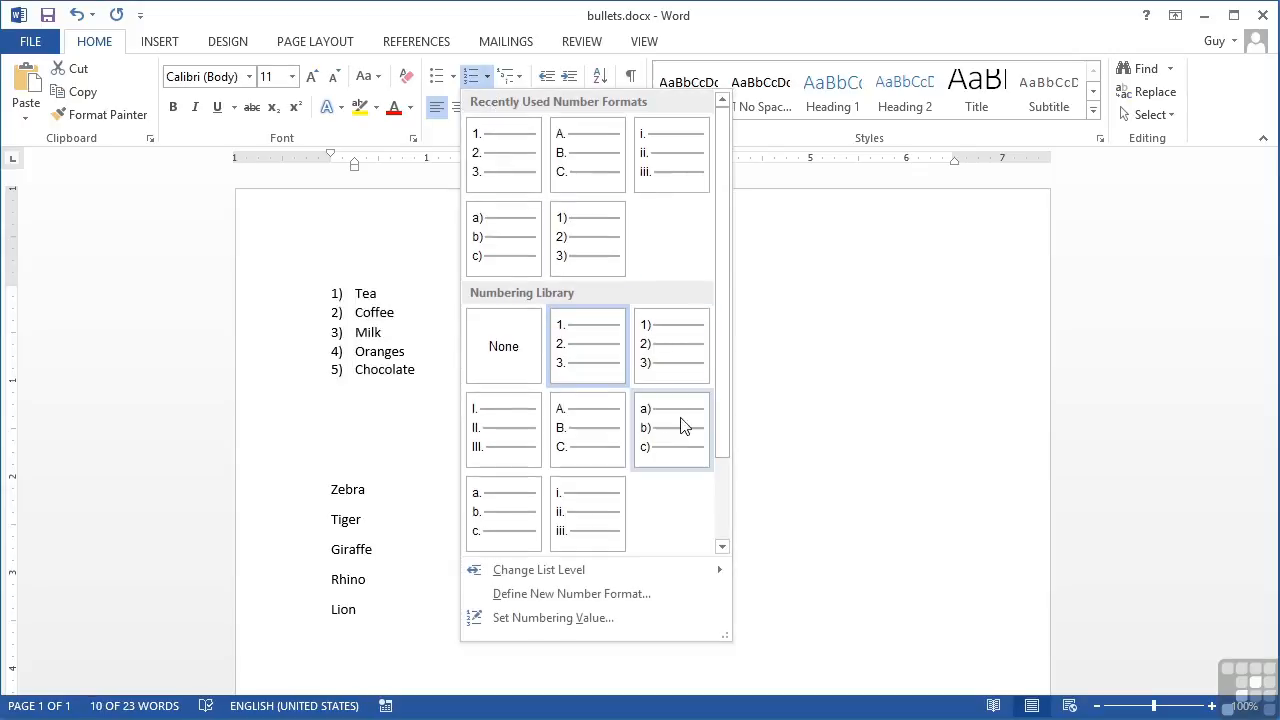
left_click(571, 517)
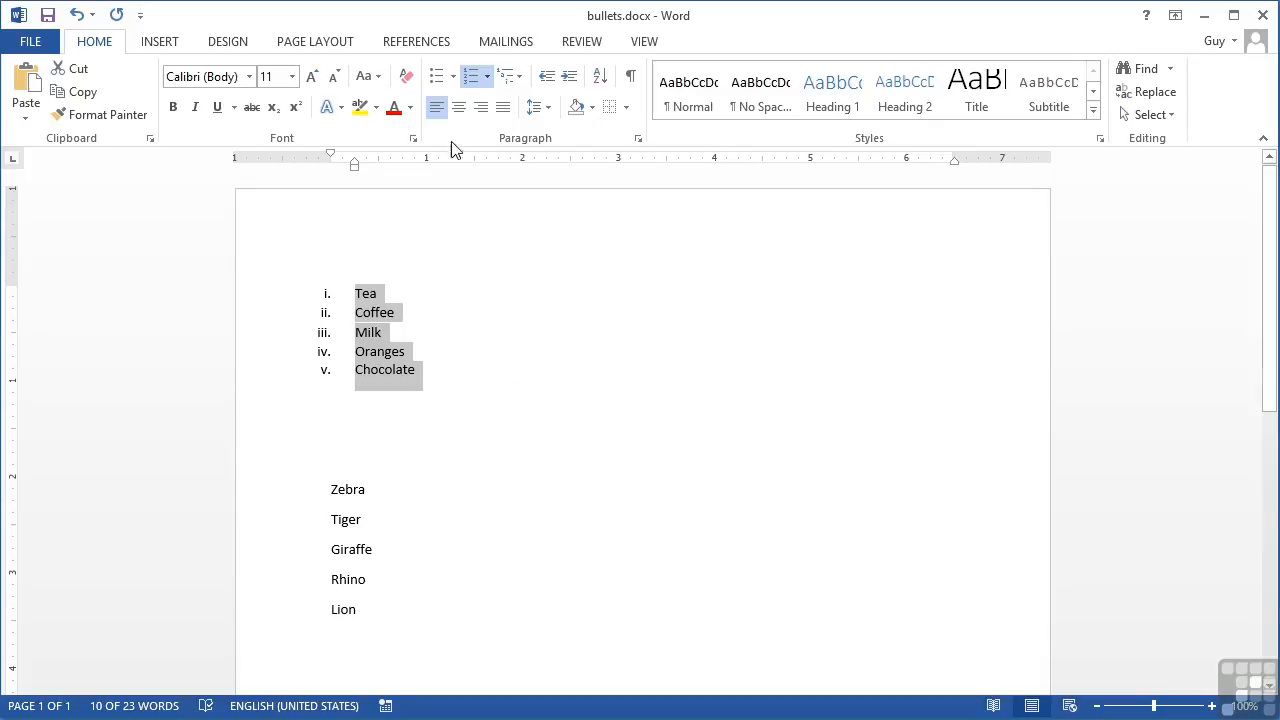
Step: Define a new bullet from the Wingdings hand symbol with character code 66 and apply it to the Tea to Chocolate list
left_click(453, 80)
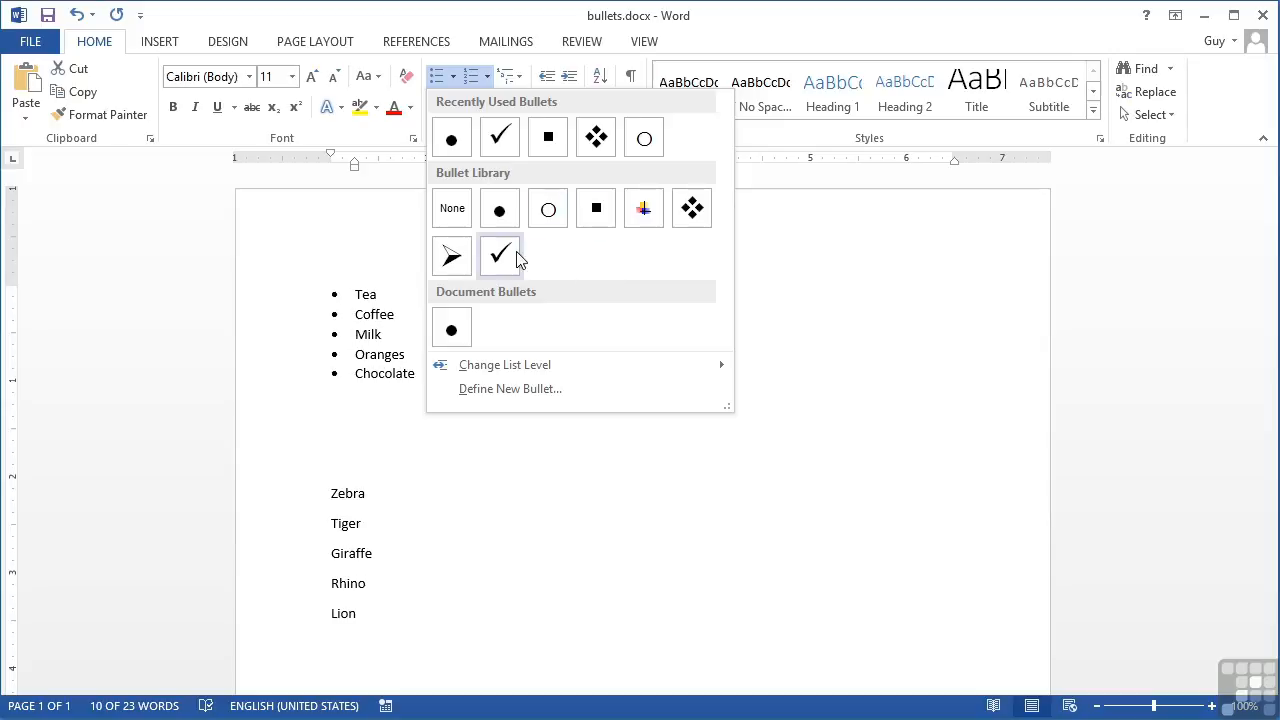
left_click(510, 389)
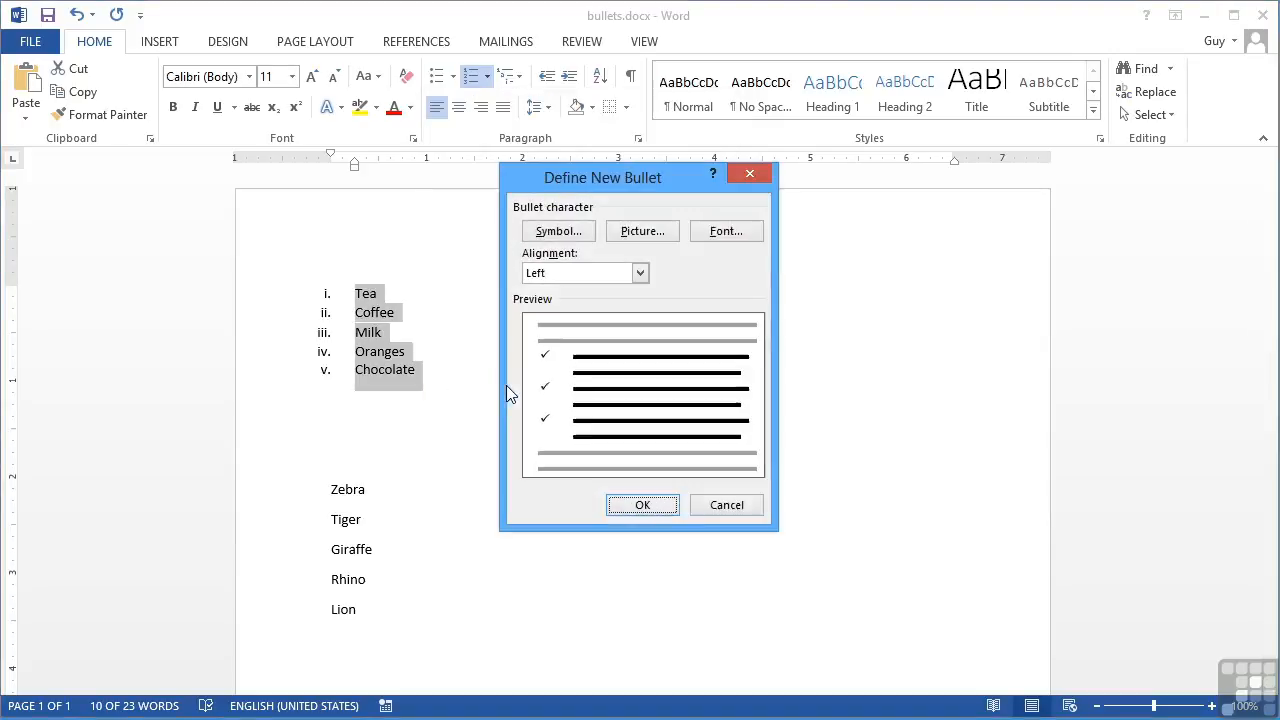
left_click(577, 239)
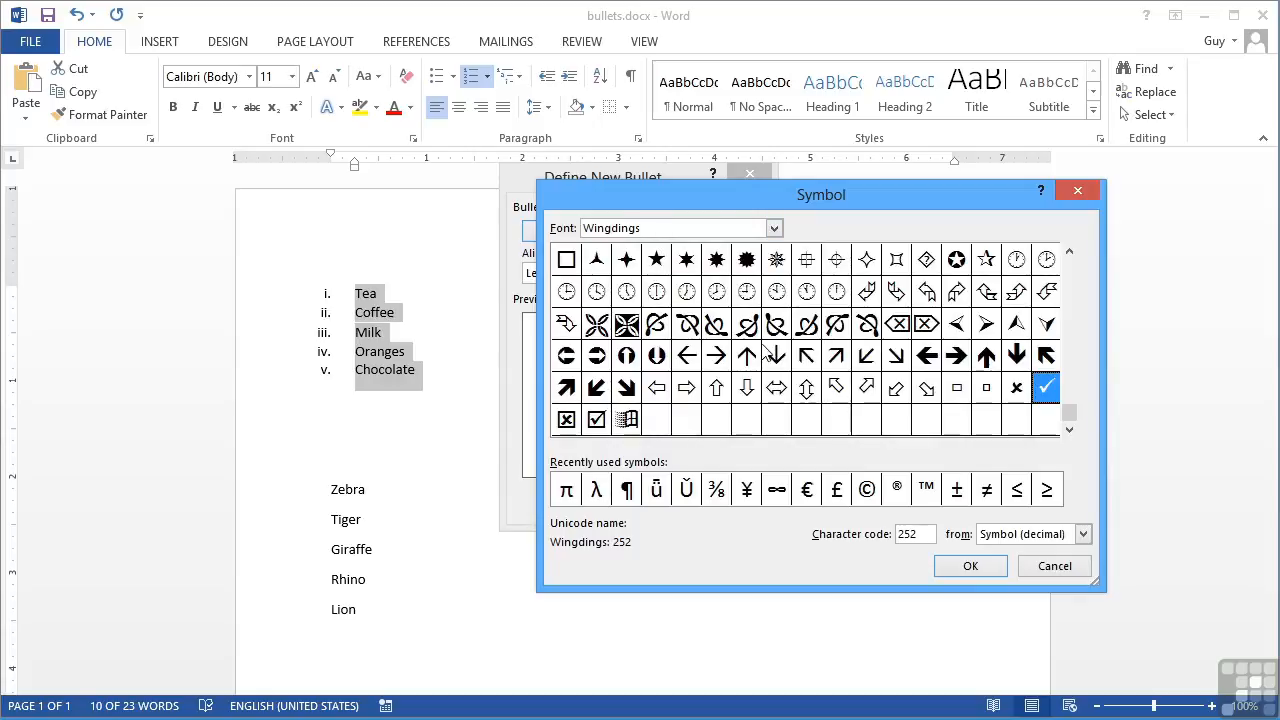
left_click(1070, 252)
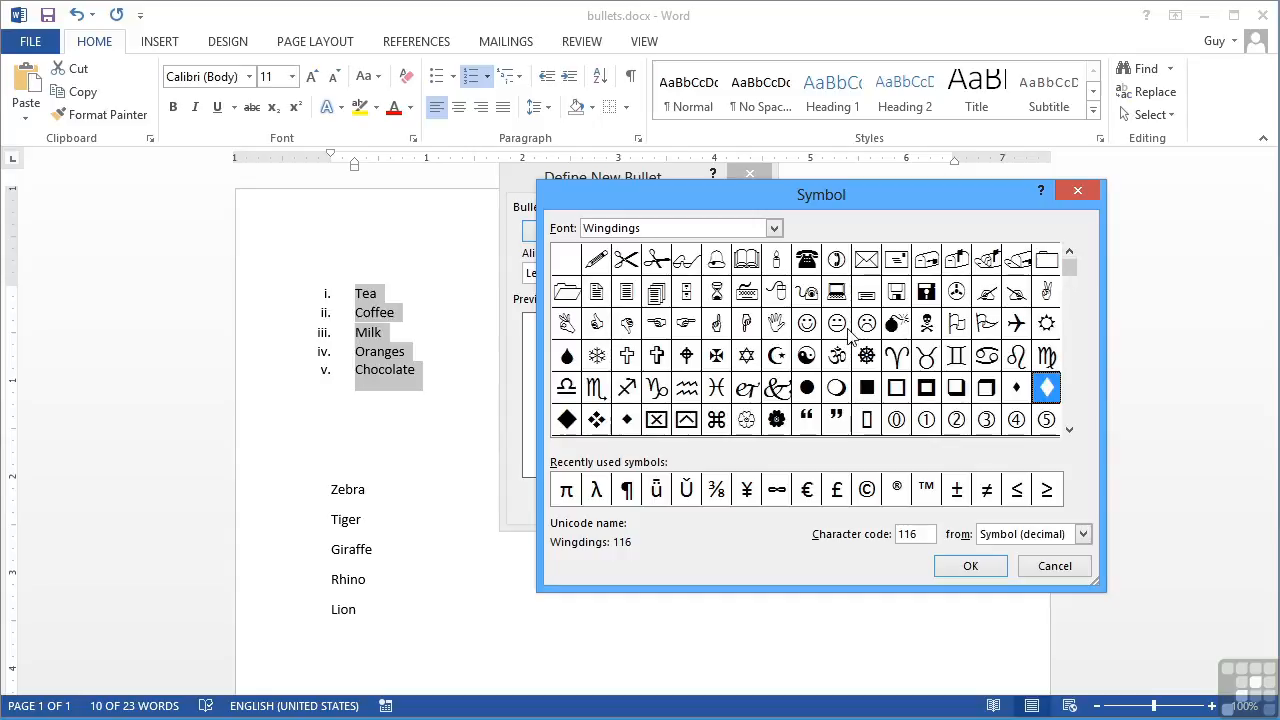
left_click(568, 325)
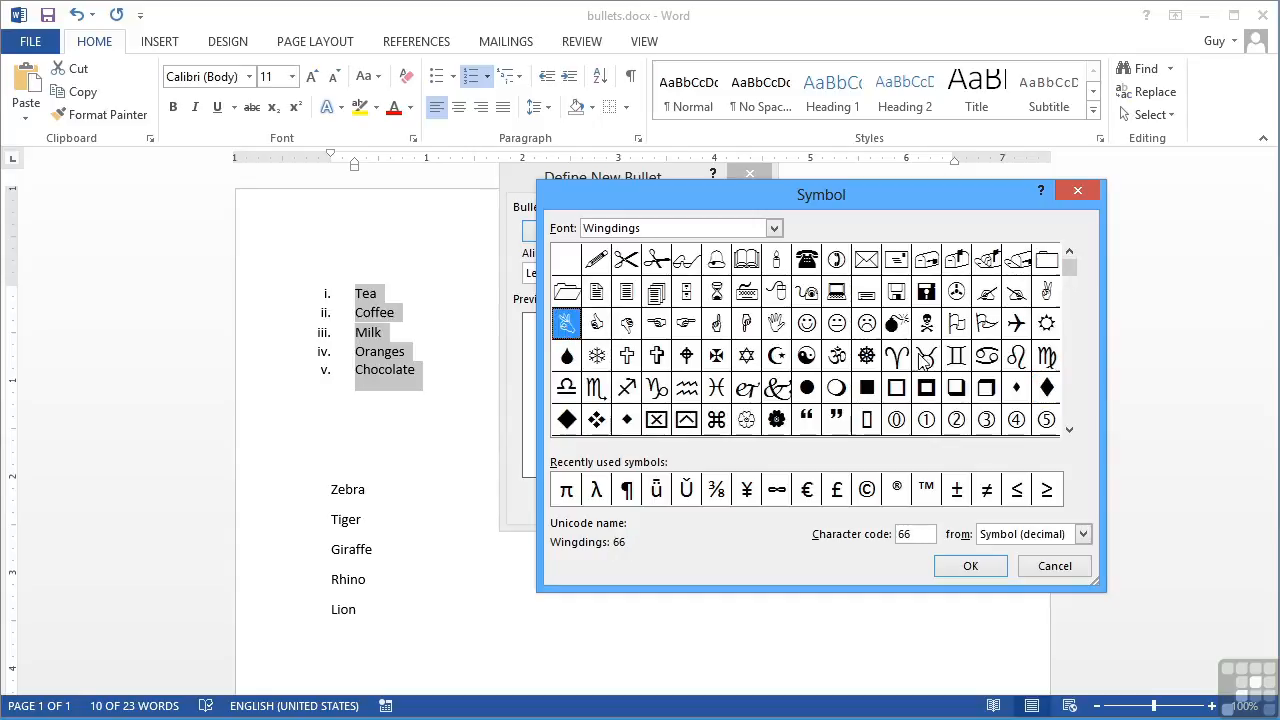
left_click(970, 567)
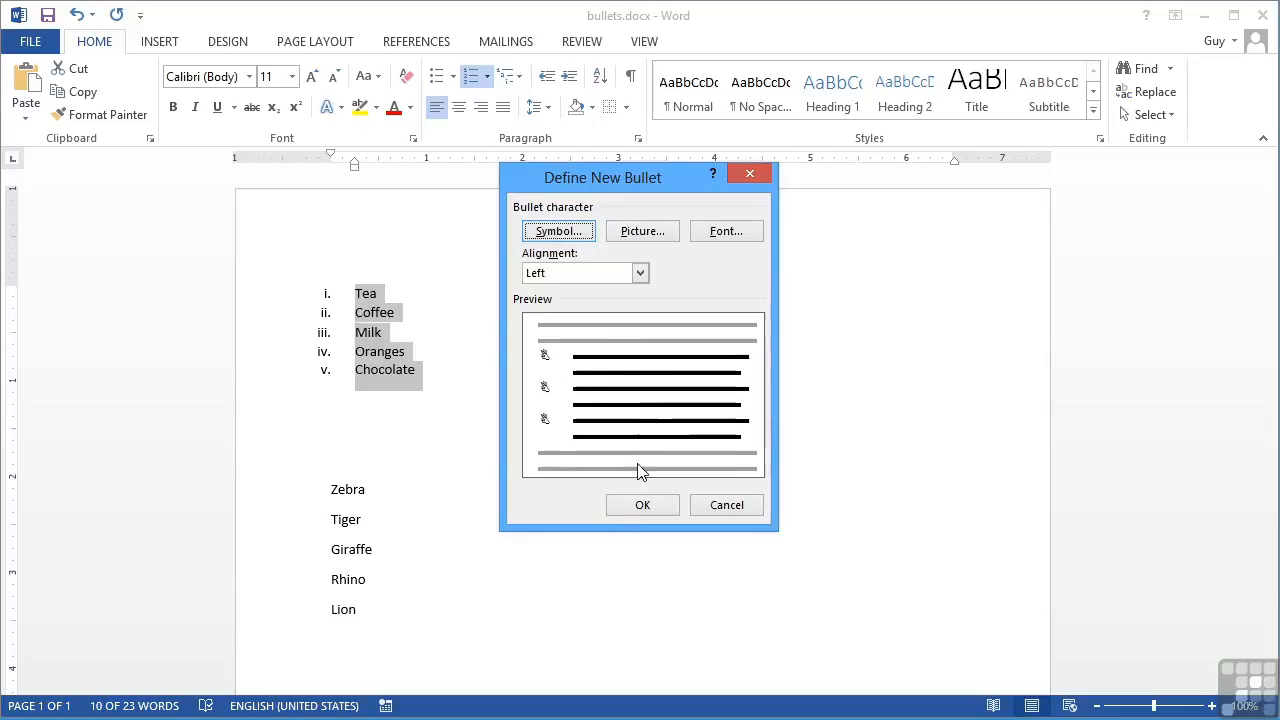
left_click(645, 505)
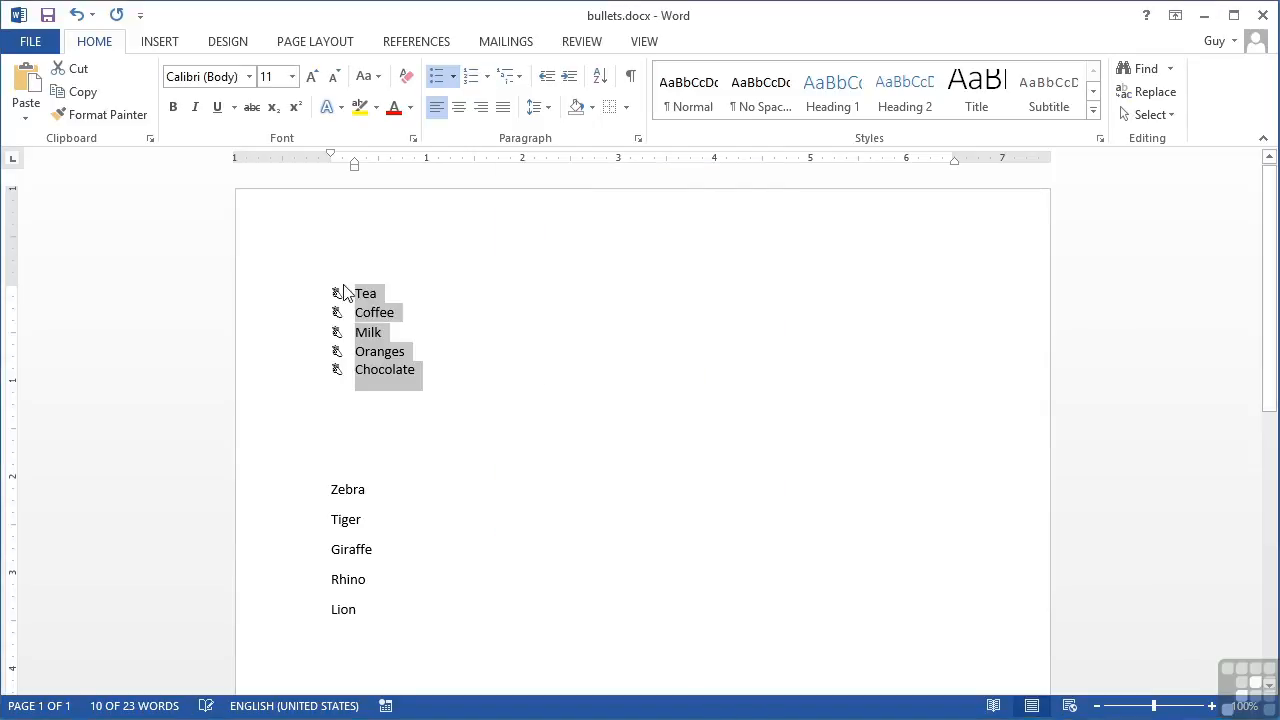
left_click(452, 78)
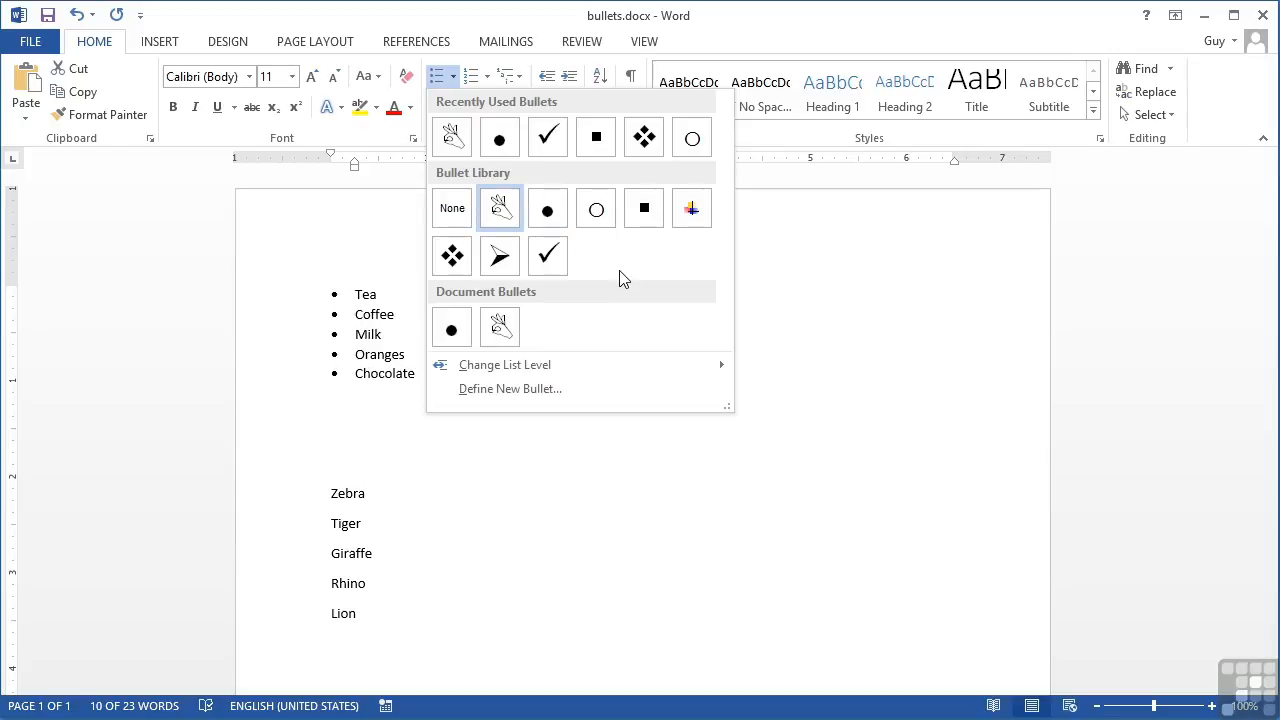
left_click(500, 210)
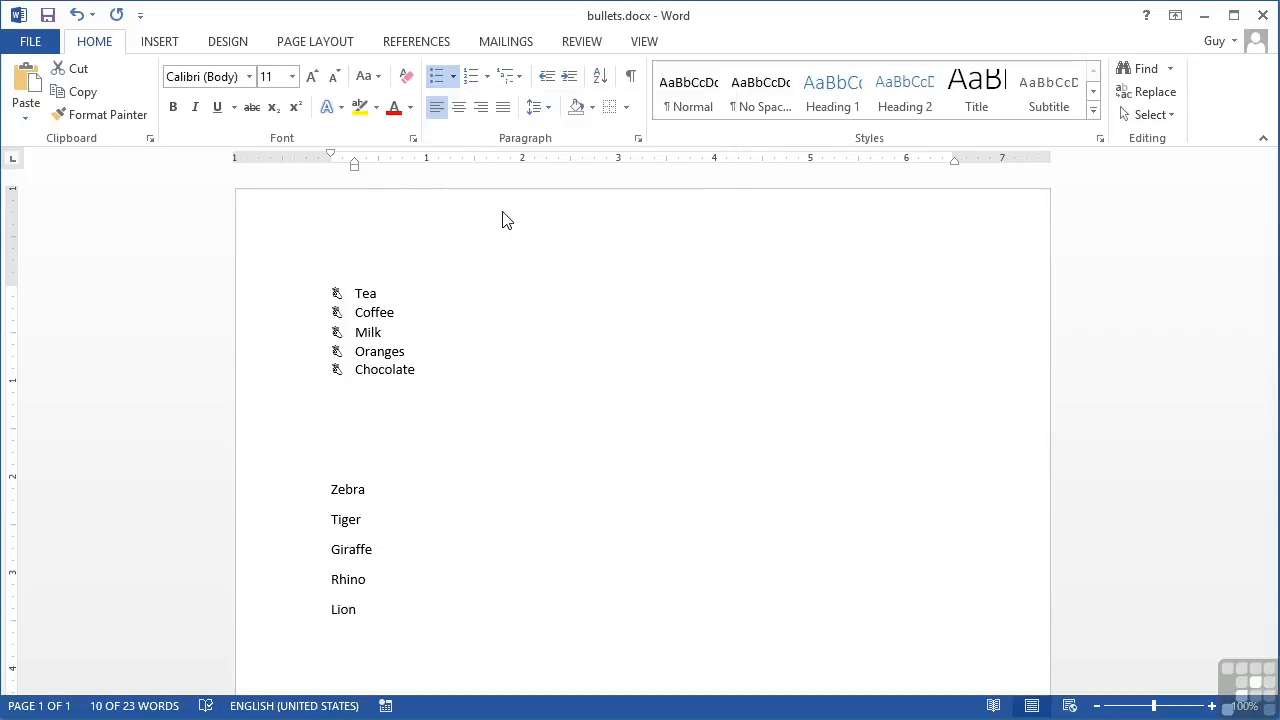
Step: Start defining another new bullet and examine the symbols offered by the Wingdings 2 and Wingdings 3 fonts
left_click(453, 76)
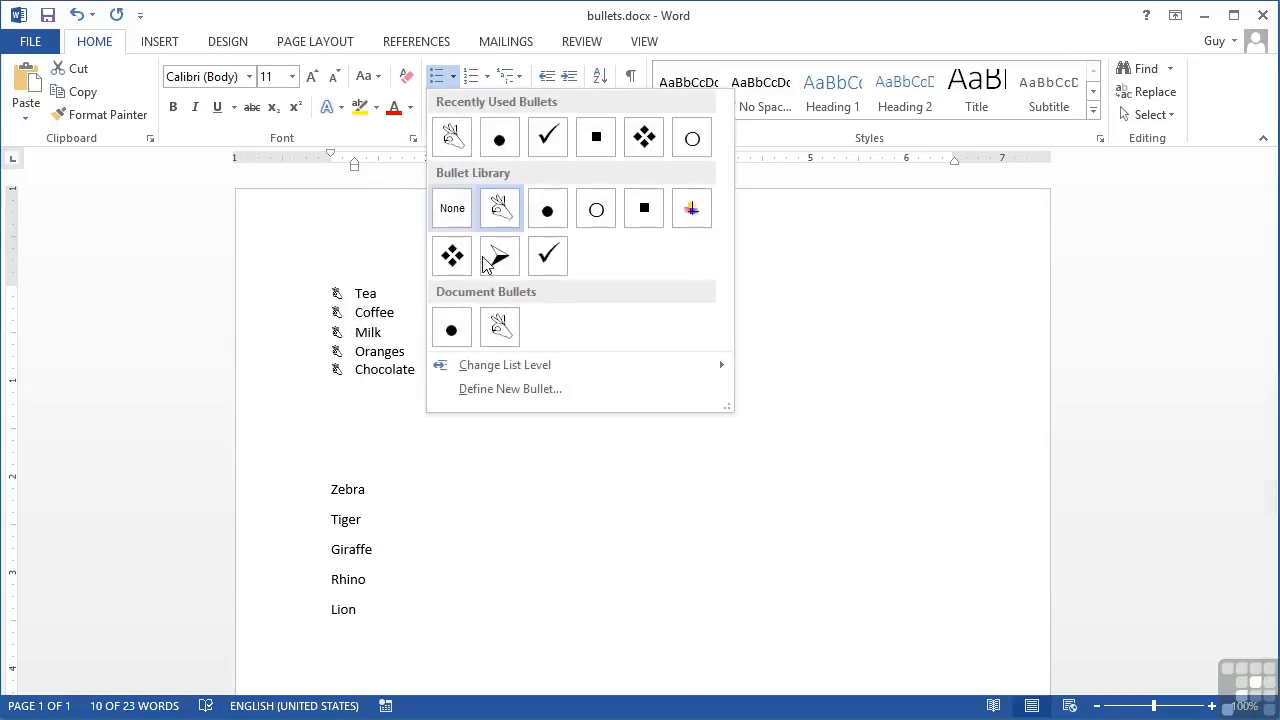
left_click(535, 397)
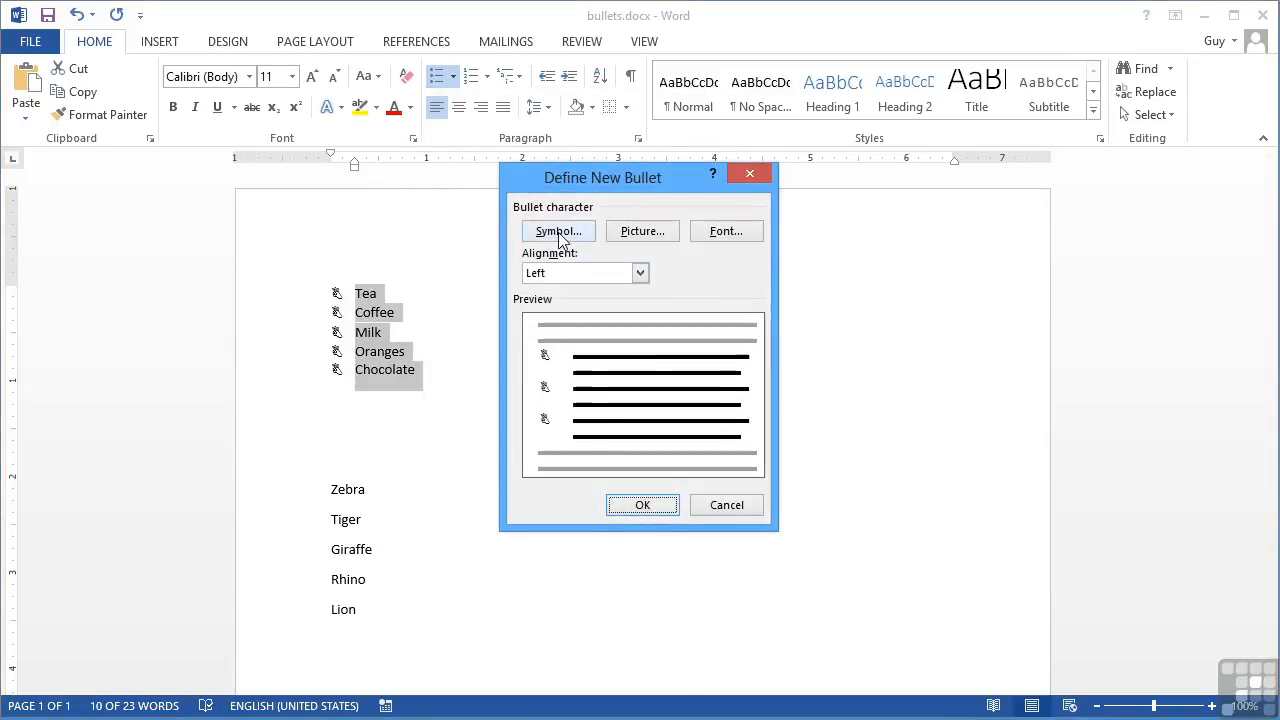
left_click(559, 234)
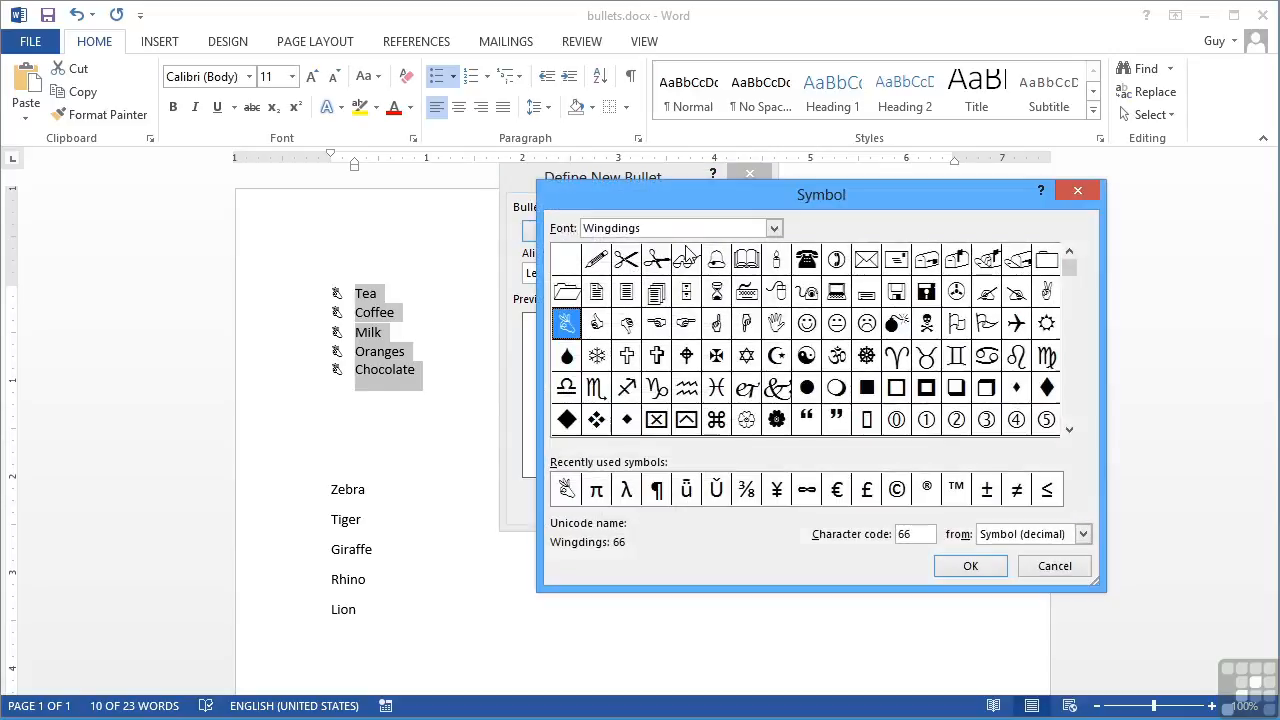
left_click(774, 228)
left_click(775, 322)
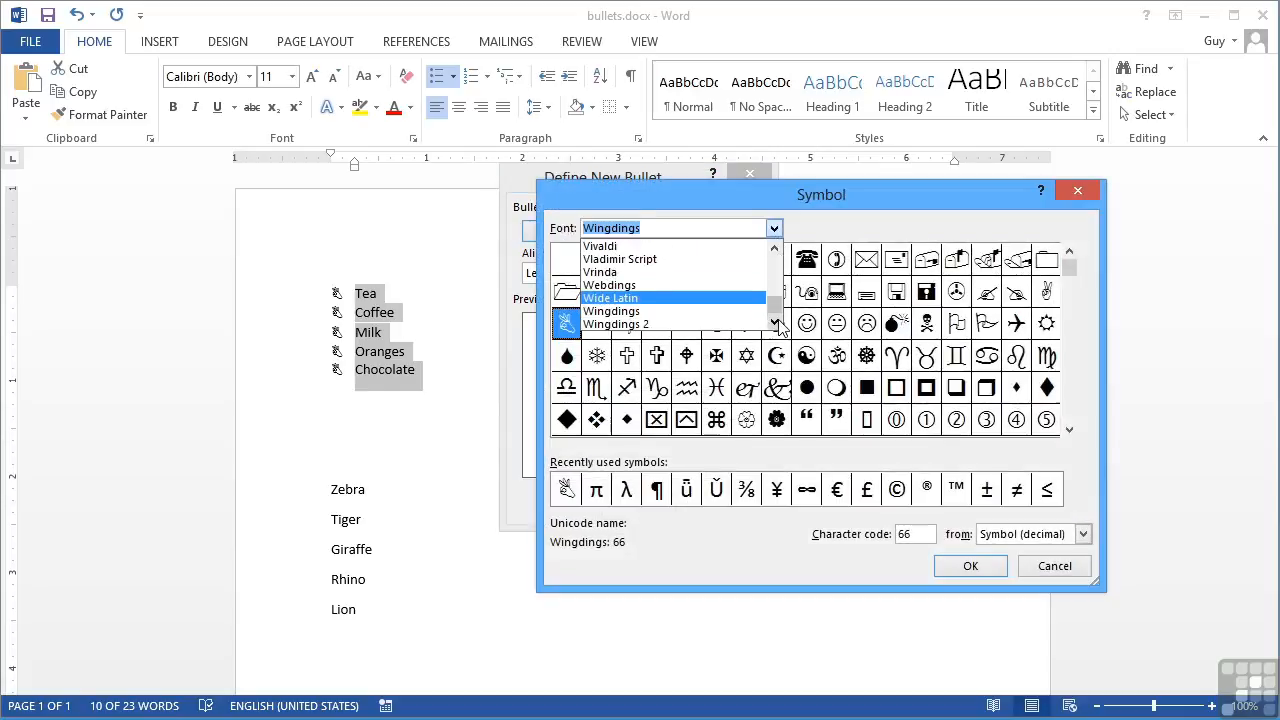
left_click(757, 325)
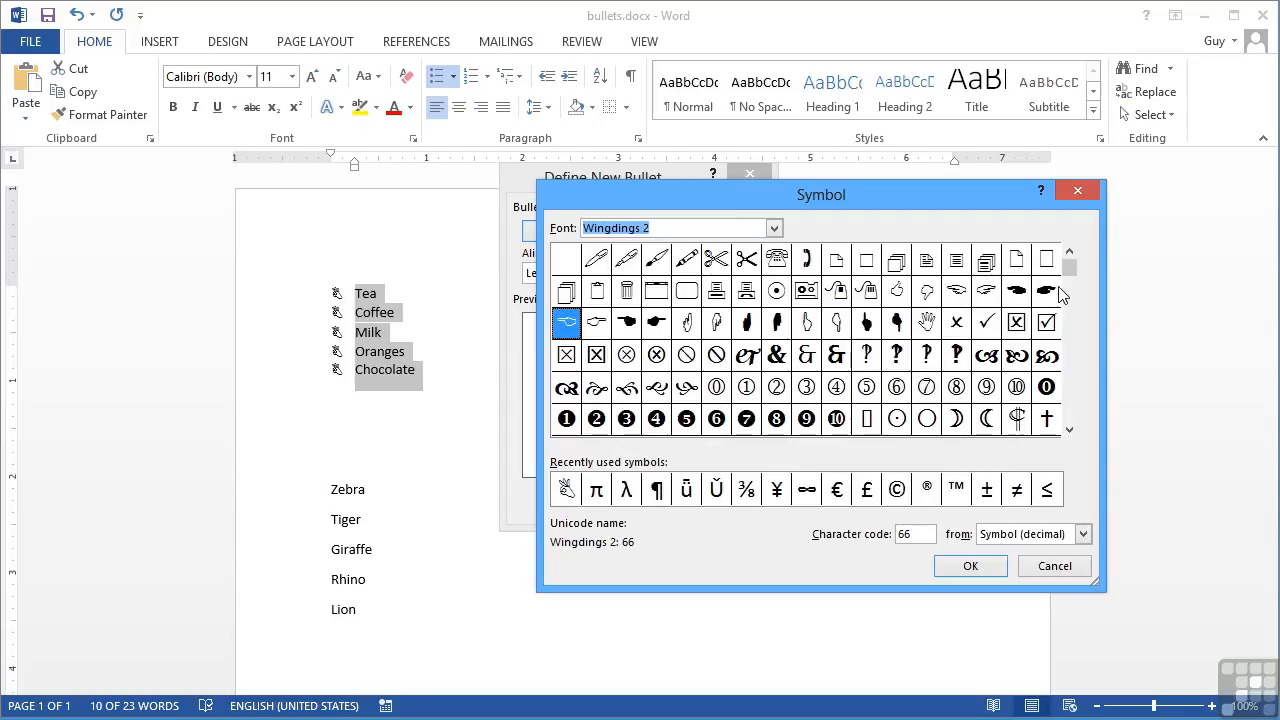
left_click(1069, 392)
left_click(776, 228)
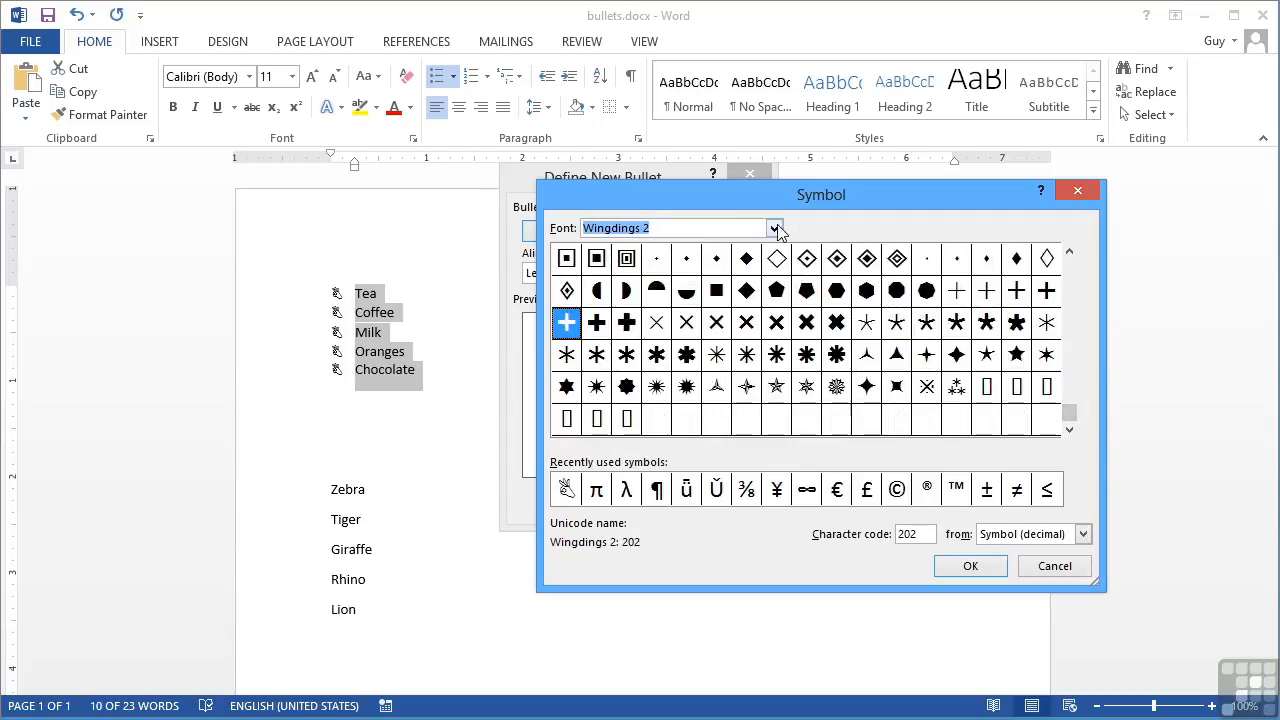
left_click(690, 328)
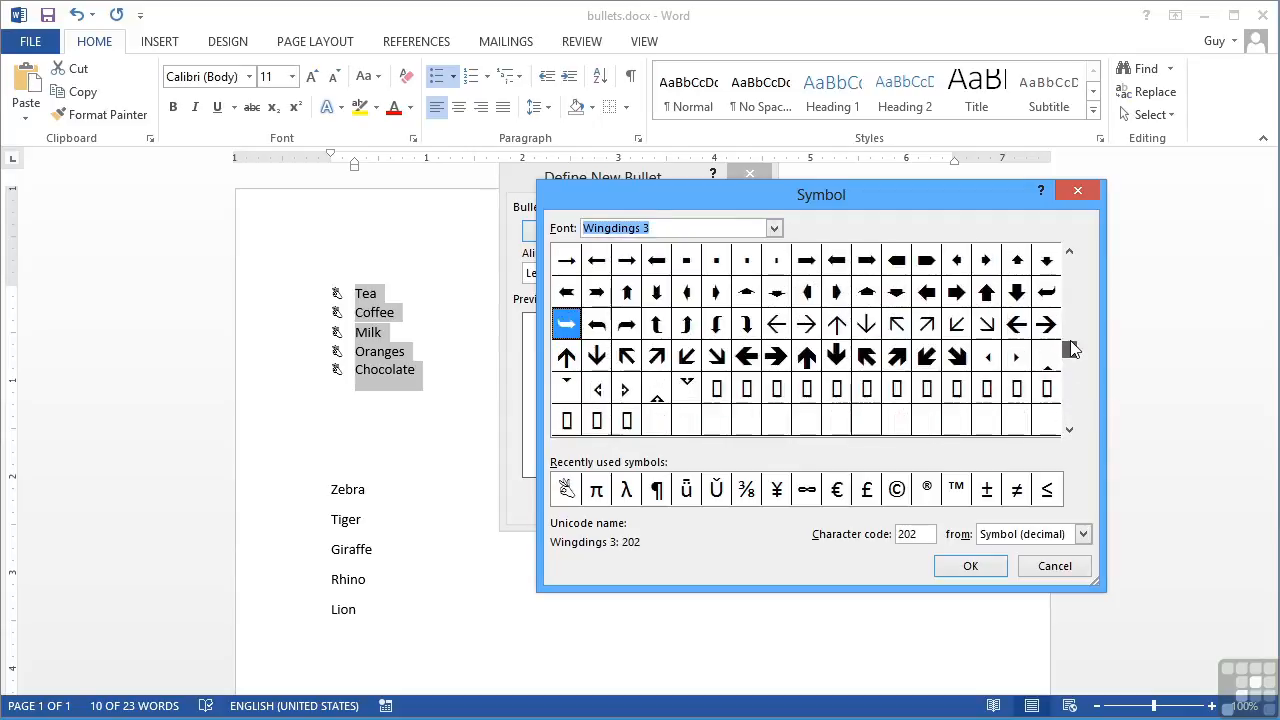
Step: Examine the characters of the Symbol font for a possible bullet and leave the symbol selection without choosing one
left_click(776, 228)
left_click_drag(776, 316, 779, 300)
left_click(775, 321)
left_click(775, 321)
left_click(648, 300)
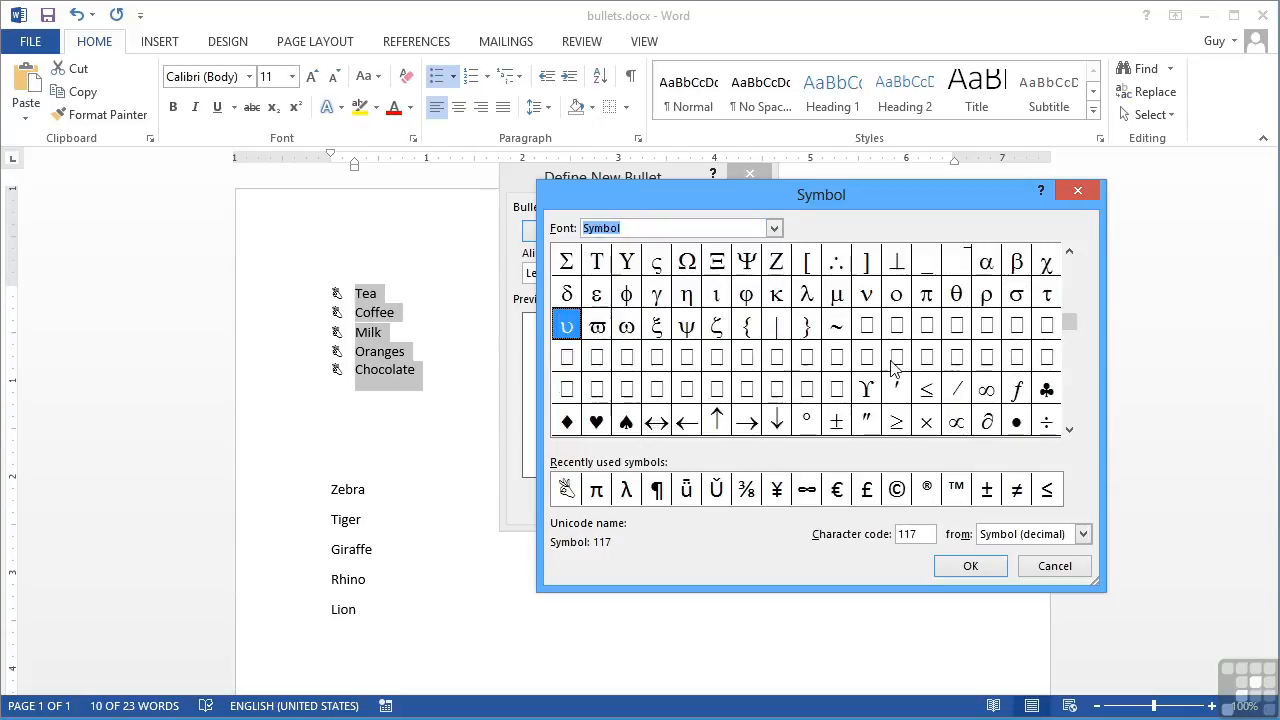
left_click(1070, 428)
left_click(1070, 428)
left_click(1070, 428)
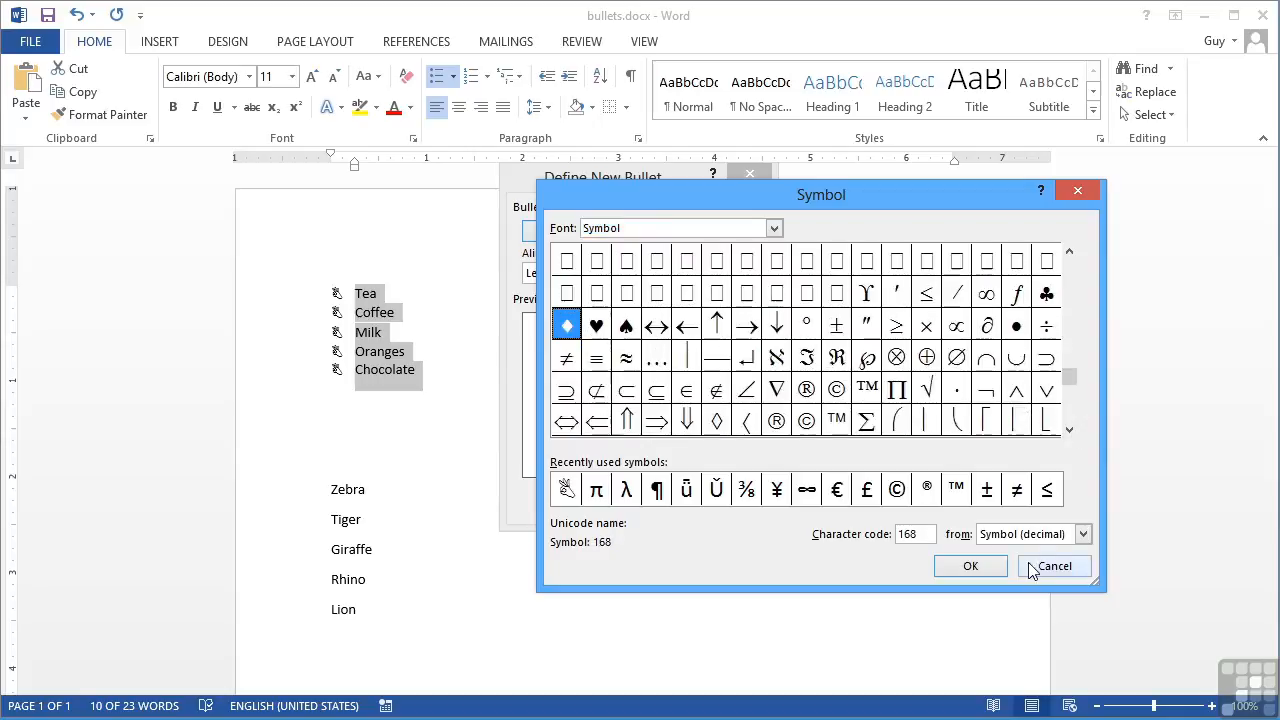
left_click(1052, 566)
Step: Search Office.com Clip Art for "shopping" and use the Woman with shopping bags picture as the list's bullet
left_click(636, 241)
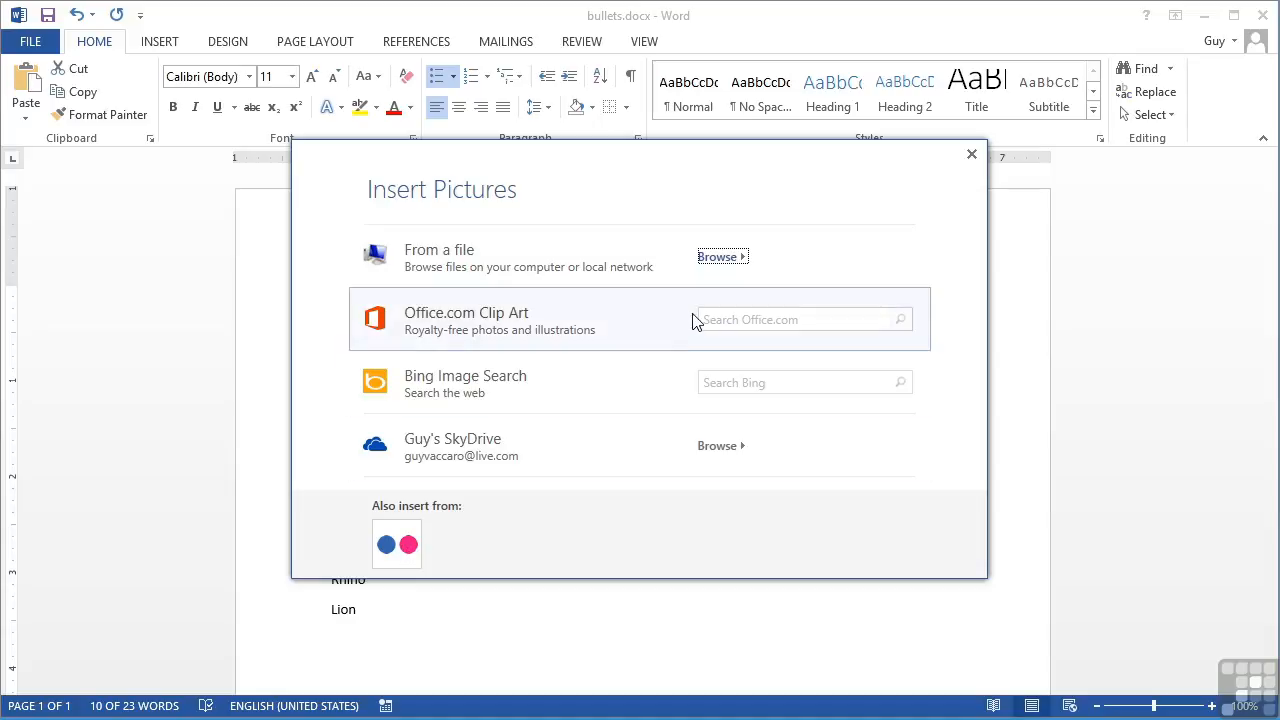
left_click(721, 318)
type("shopping")
left_click(900, 320)
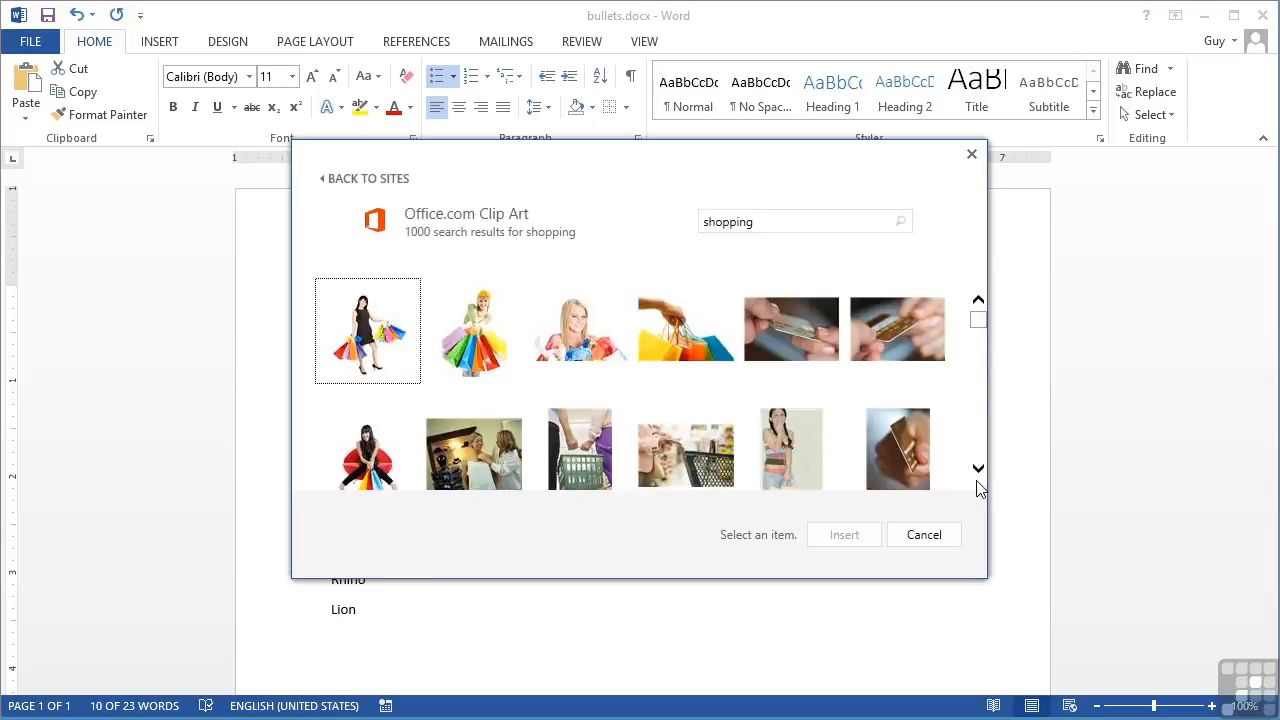
left_click(400, 360)
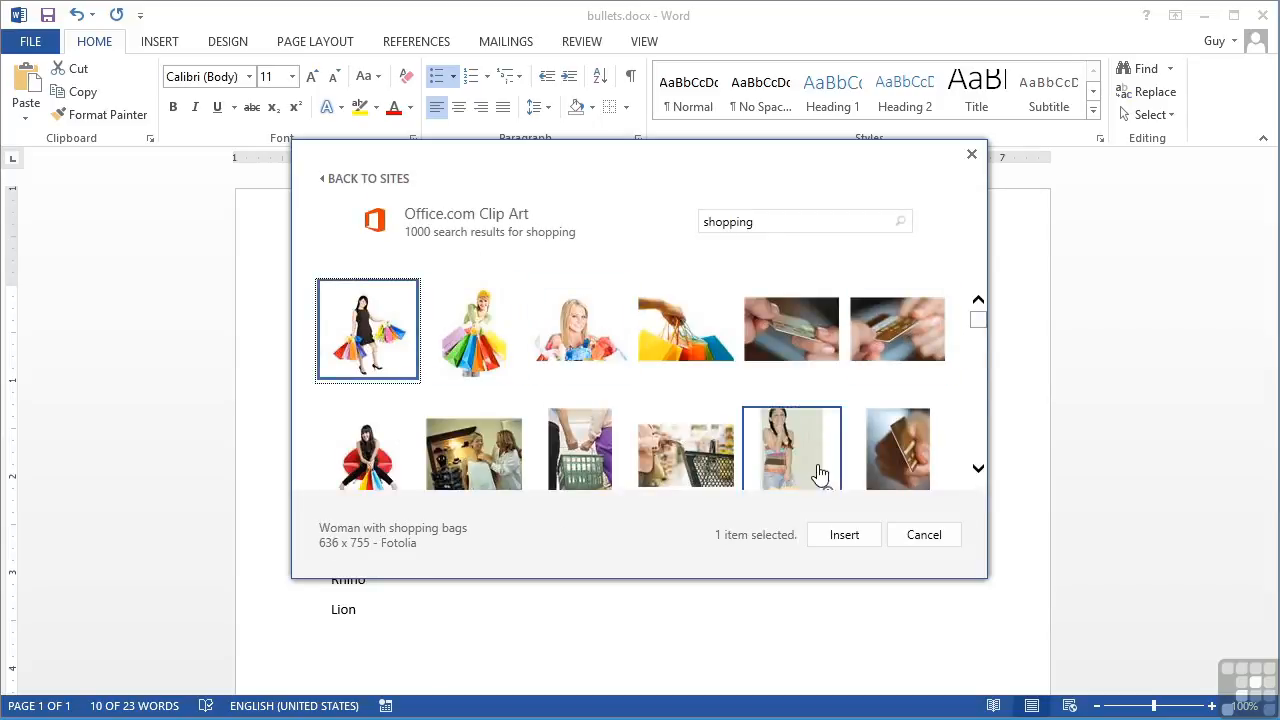
left_click(845, 535)
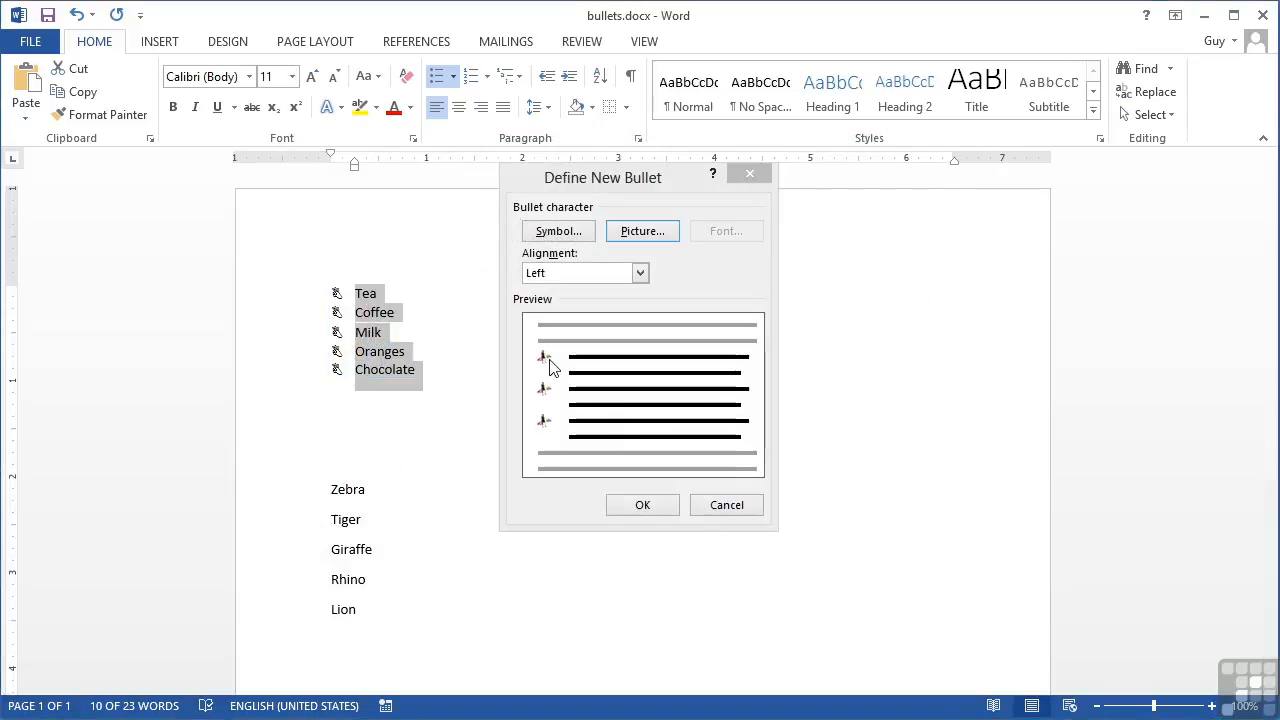
left_click(645, 505)
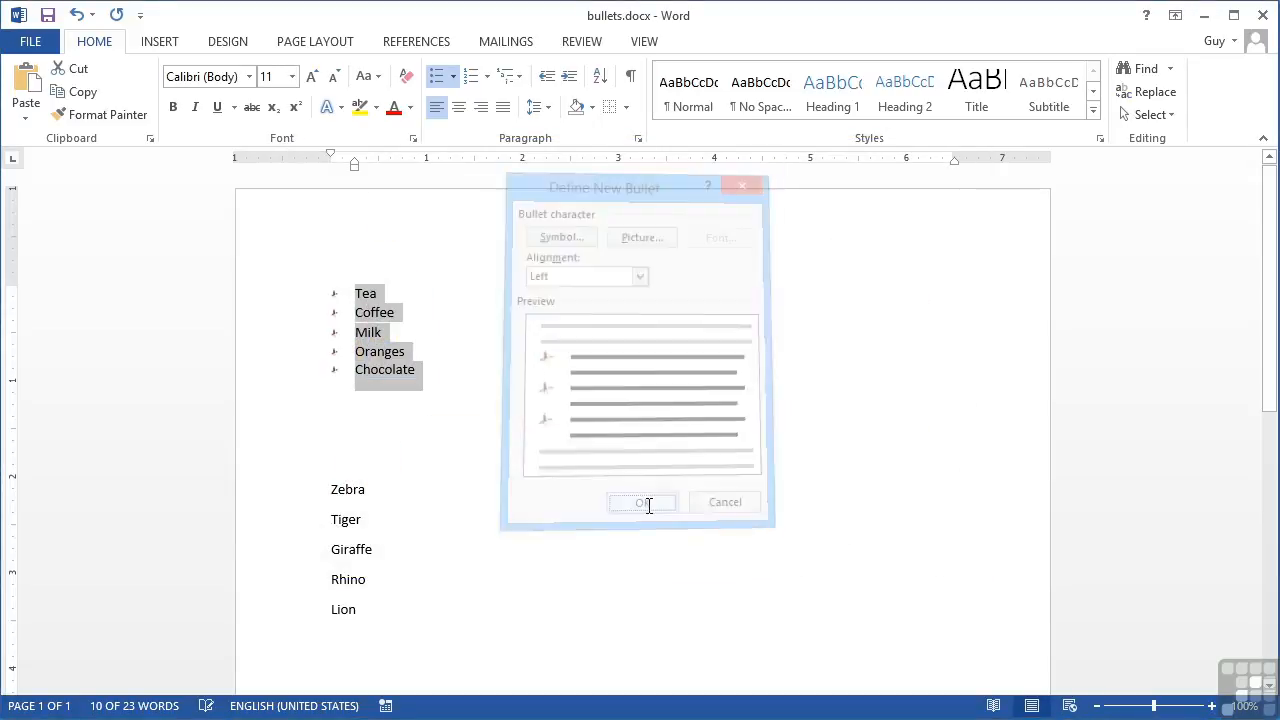
Step: Define a new bullet for the Tea to Chocolate list using the heart from the Symbol font, character code 169
left_click(361, 298)
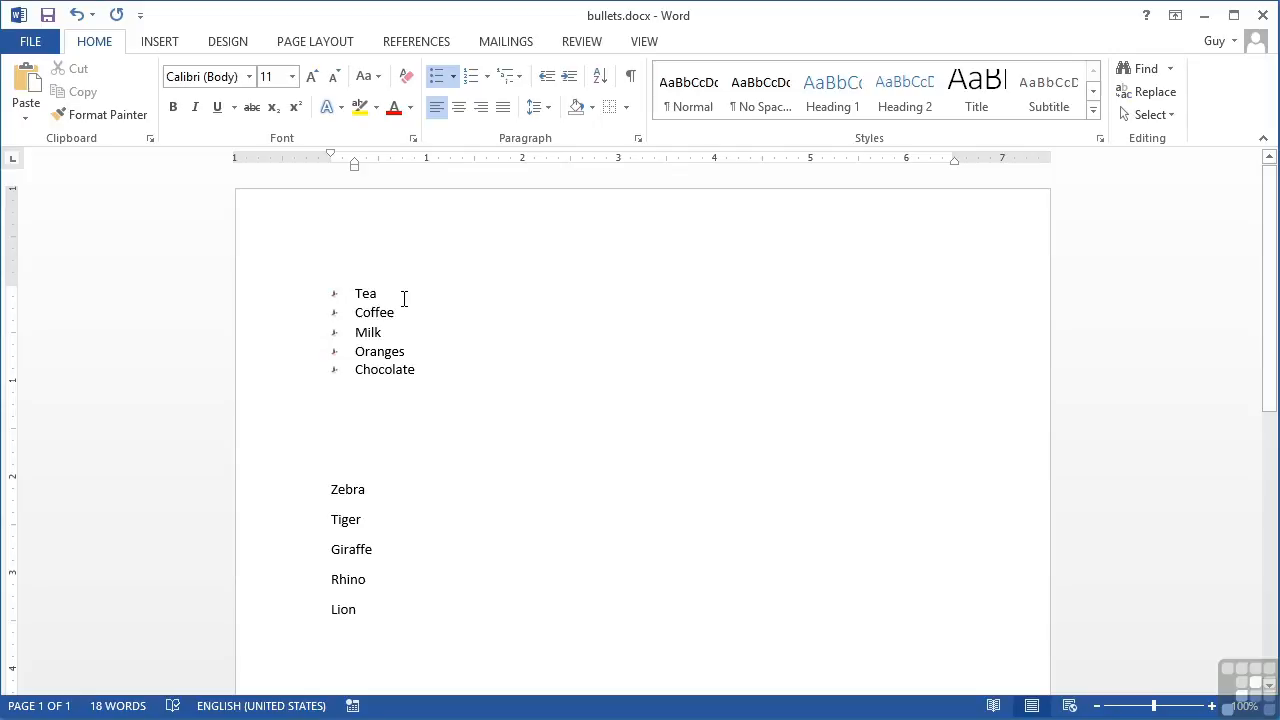
left_click(453, 77)
left_click(511, 436)
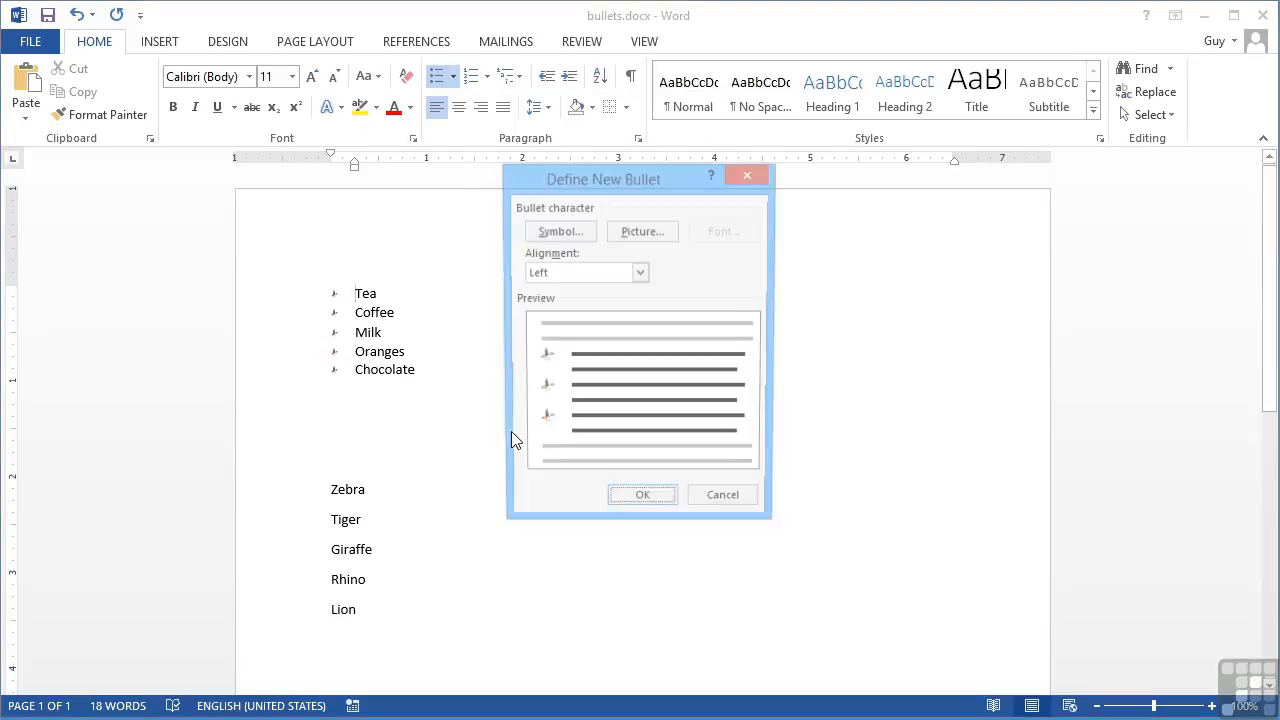
left_click(566, 236)
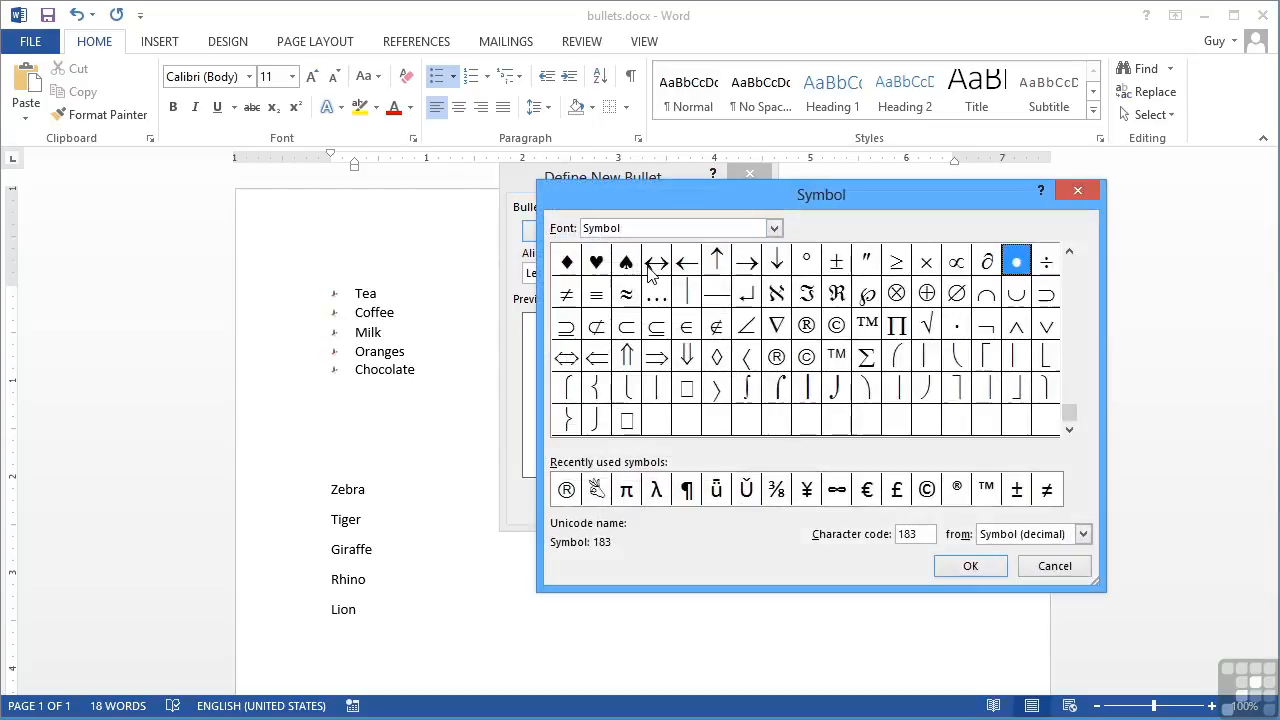
left_click(596, 262)
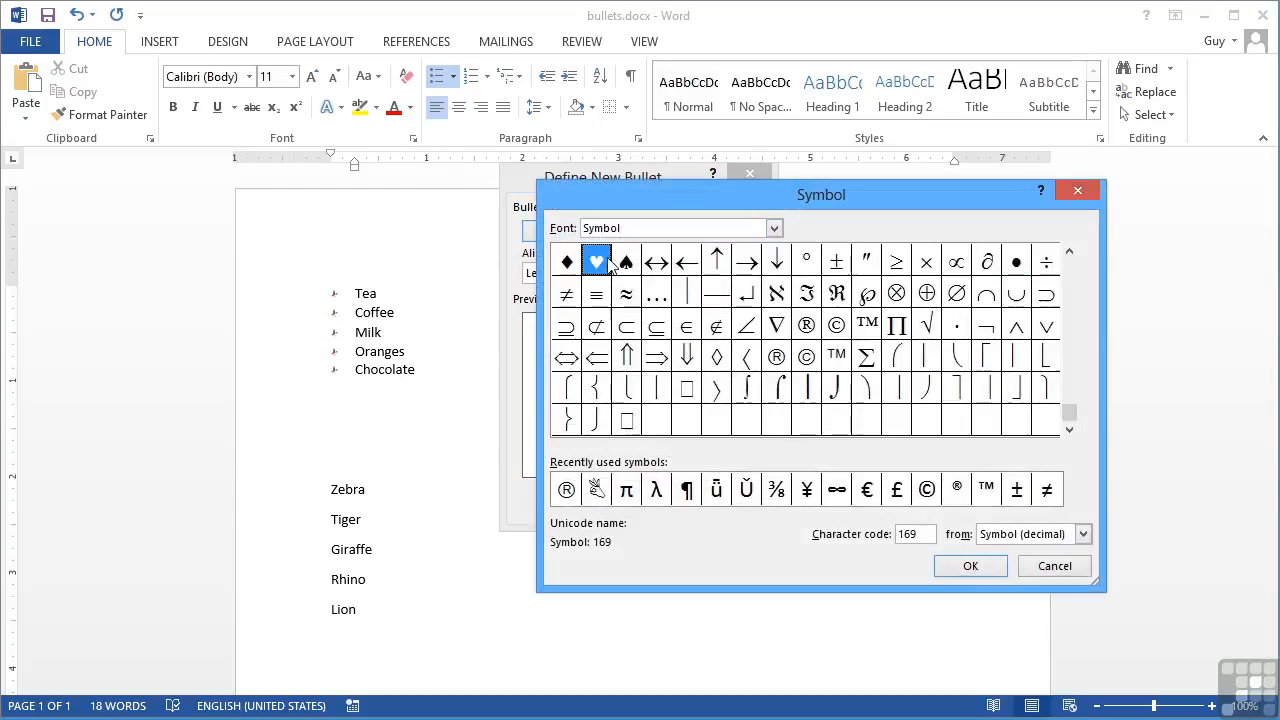
left_click(970, 566)
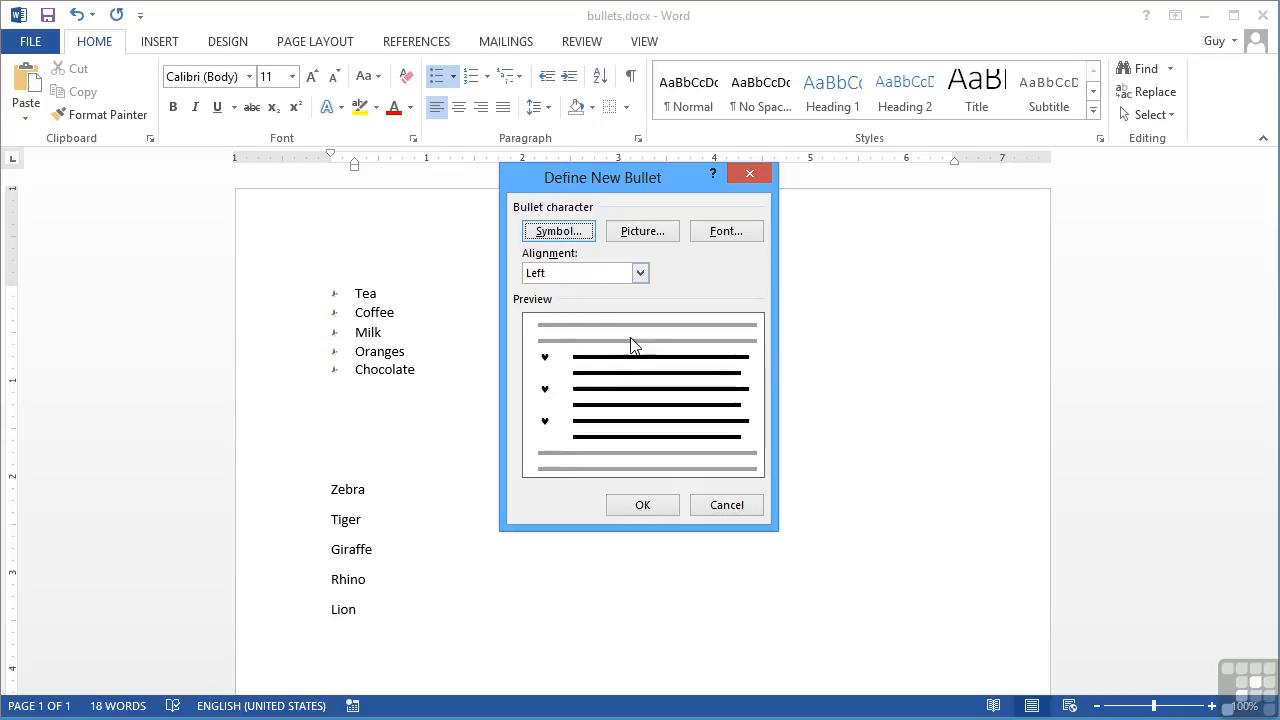
Step: Set the heart bullet's font size to 22 and apply the new bullet to the Tea to Chocolate list
left_click(728, 241)
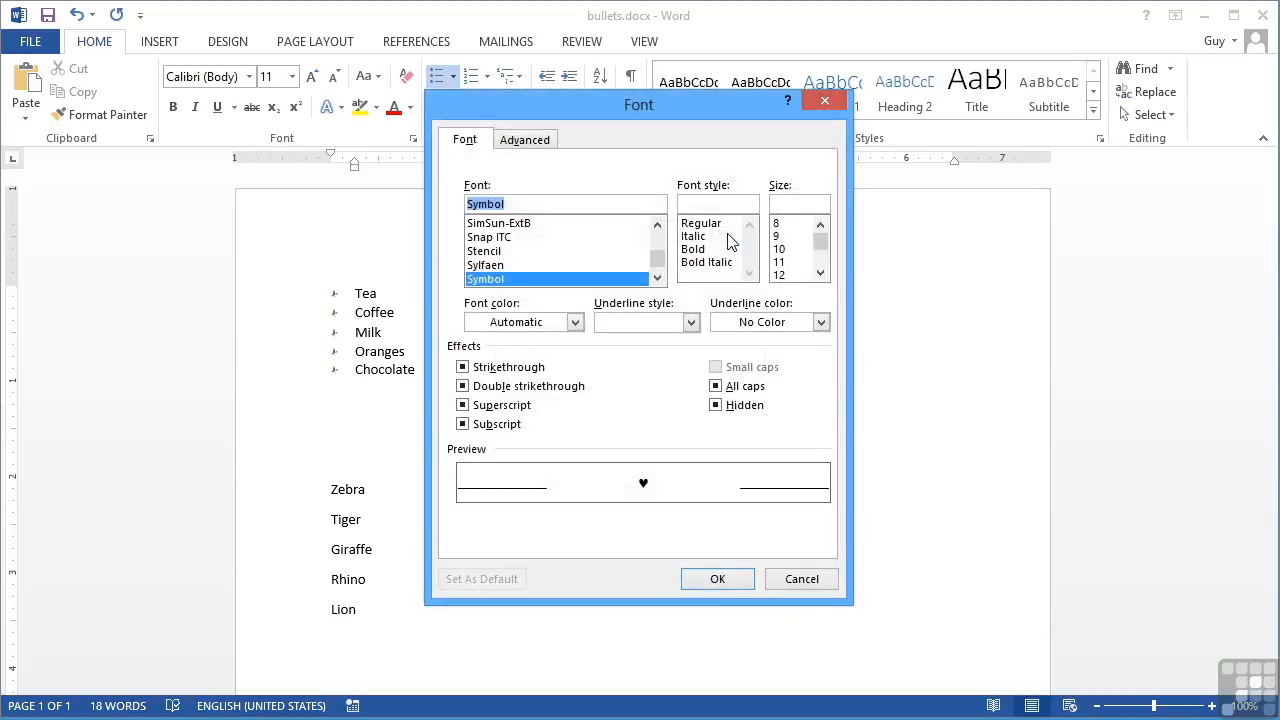
left_click(820, 273)
left_click(820, 273)
left_click(820, 273)
left_click(790, 275)
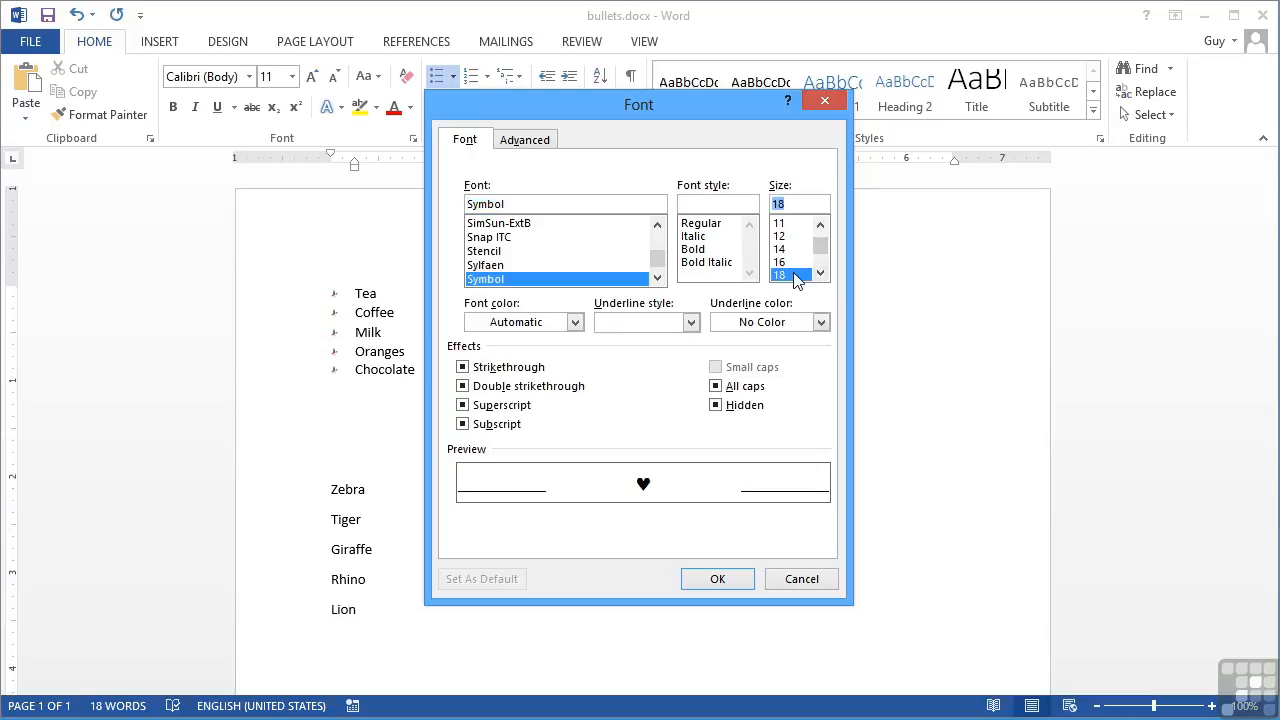
left_click(820, 273)
left_click(800, 275)
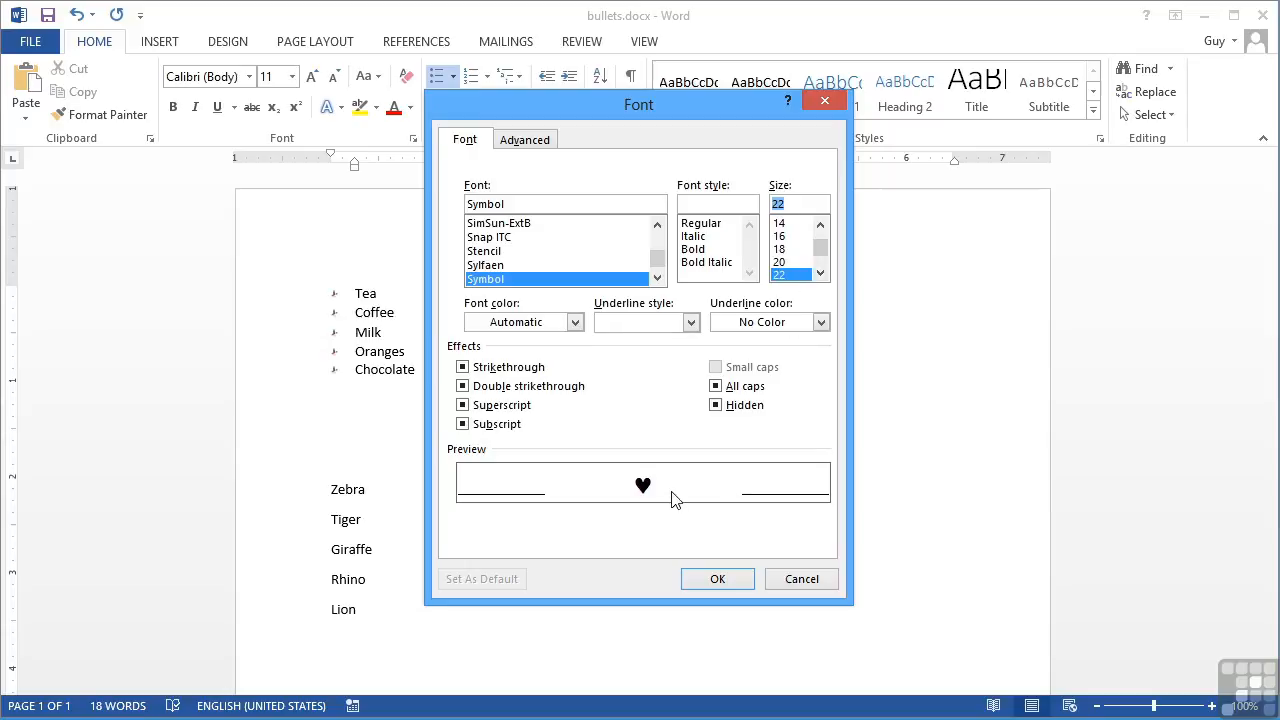
left_click(717, 580)
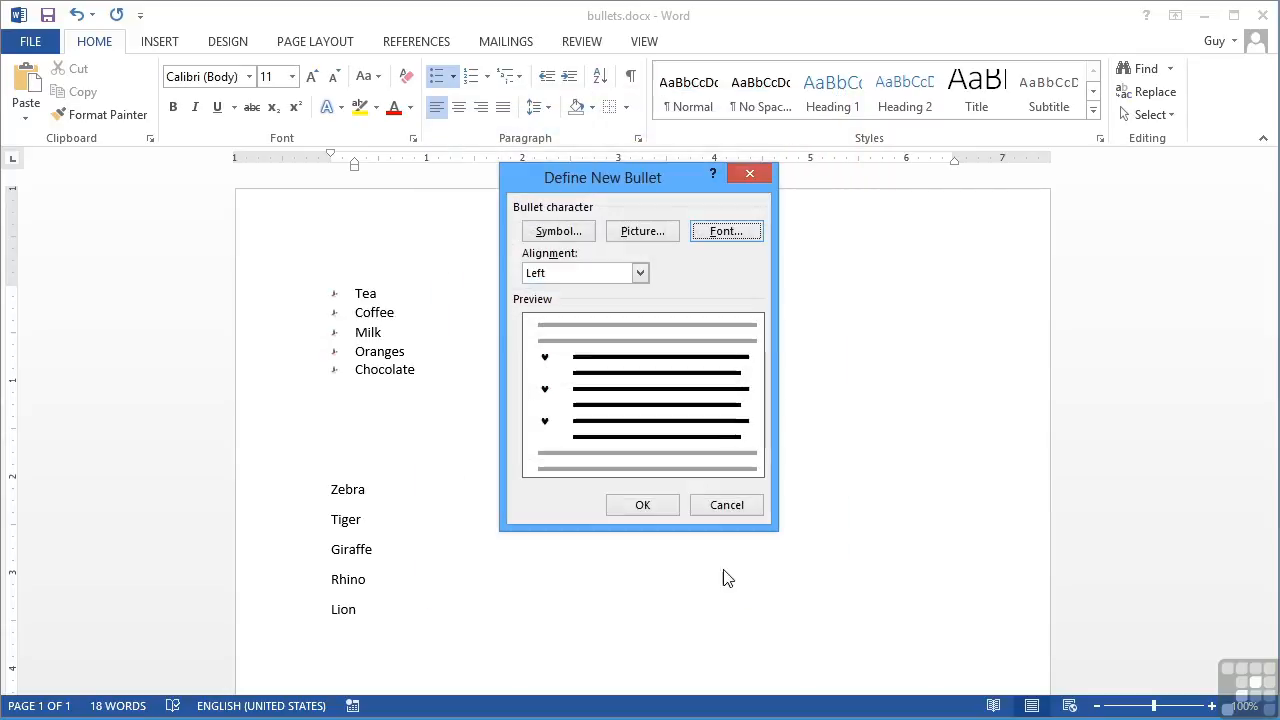
left_click(645, 505)
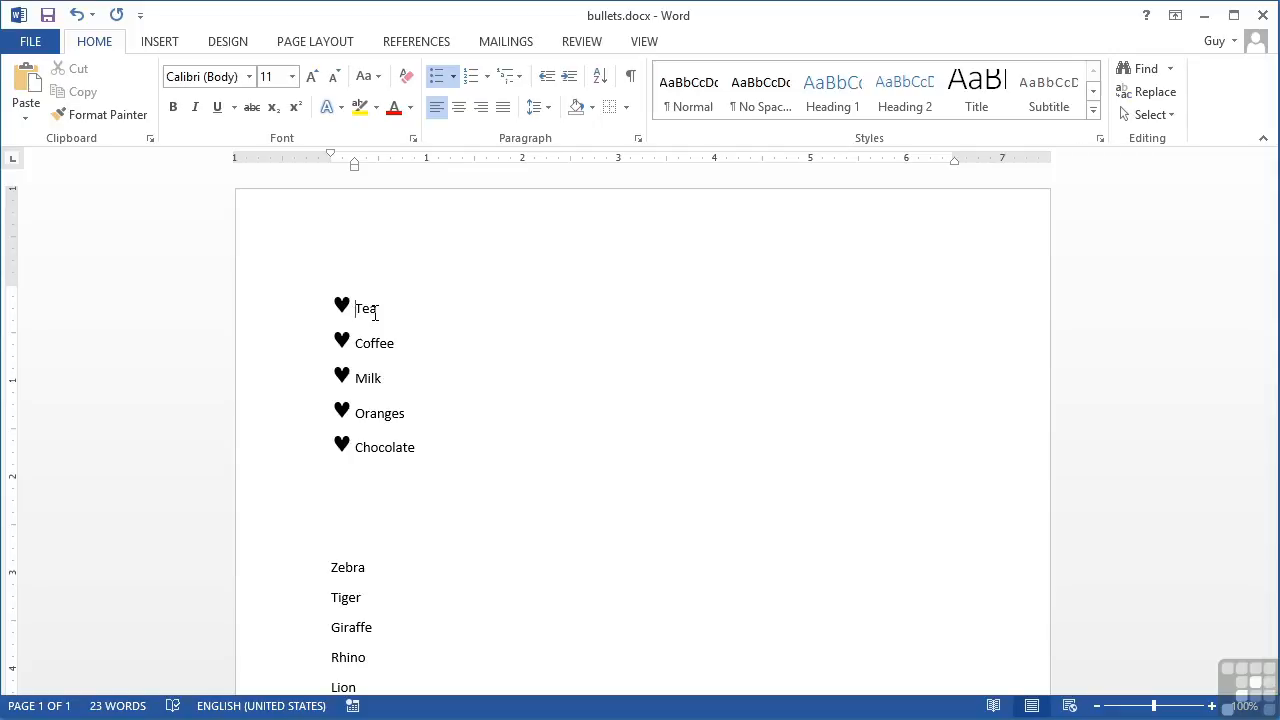
Step: Redefine the heart bullet of the Tea to Chocolate list with a font size of 14
left_click(453, 80)
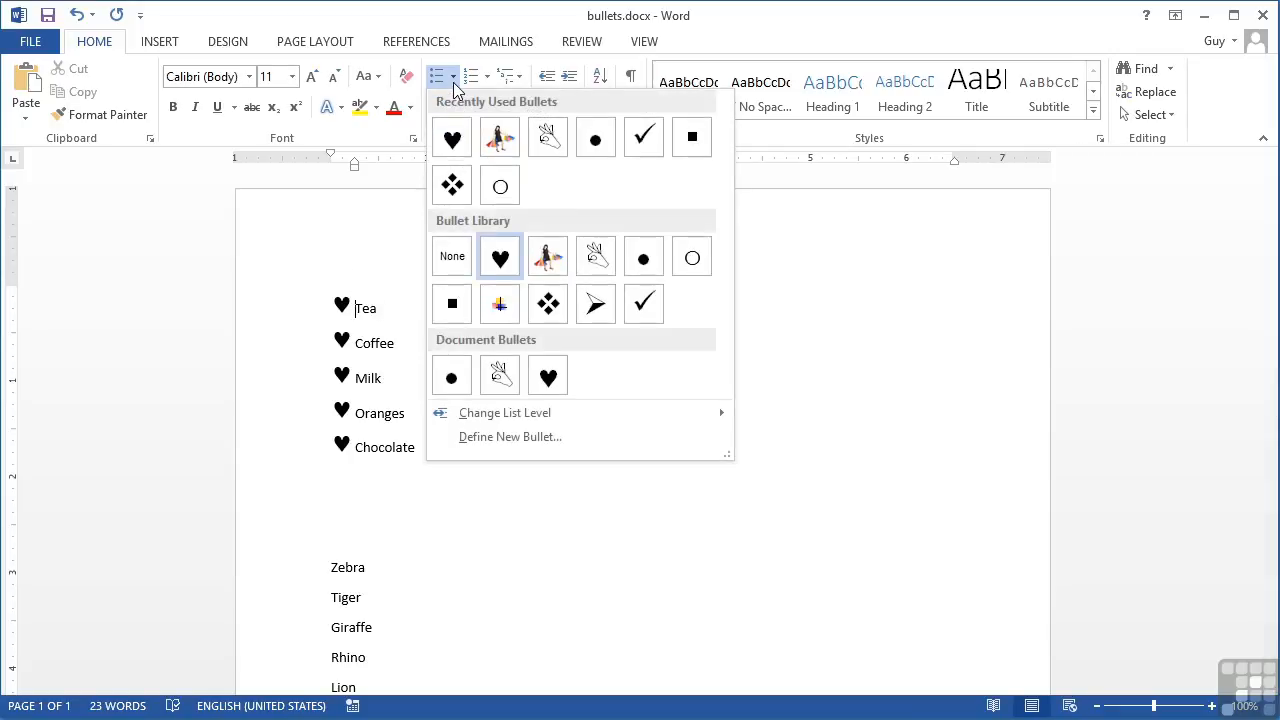
left_click(551, 437)
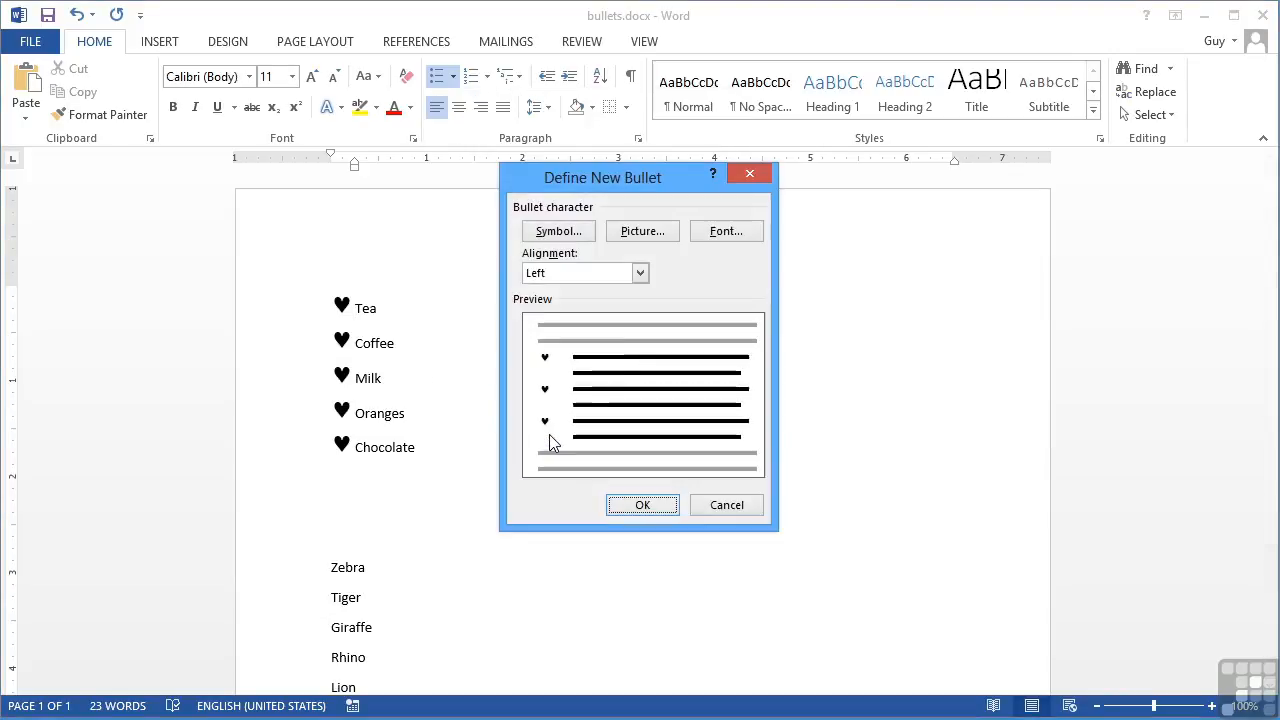
left_click(734, 238)
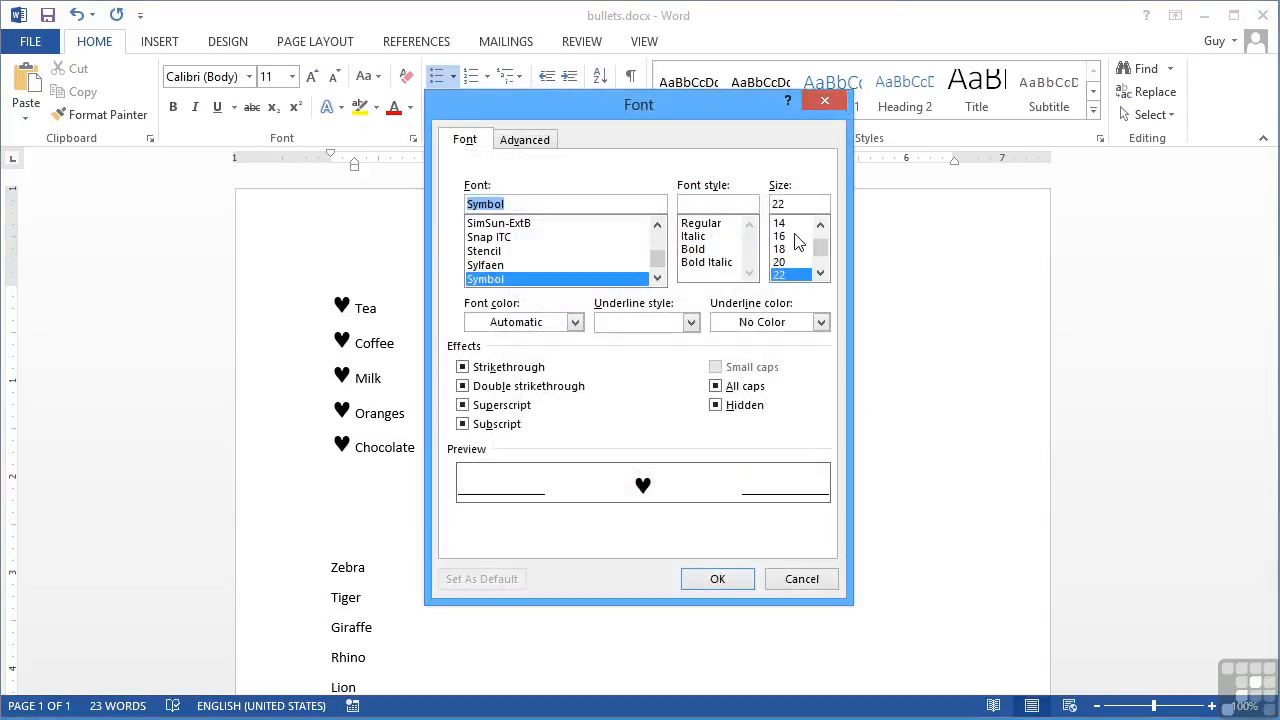
left_click(795, 223)
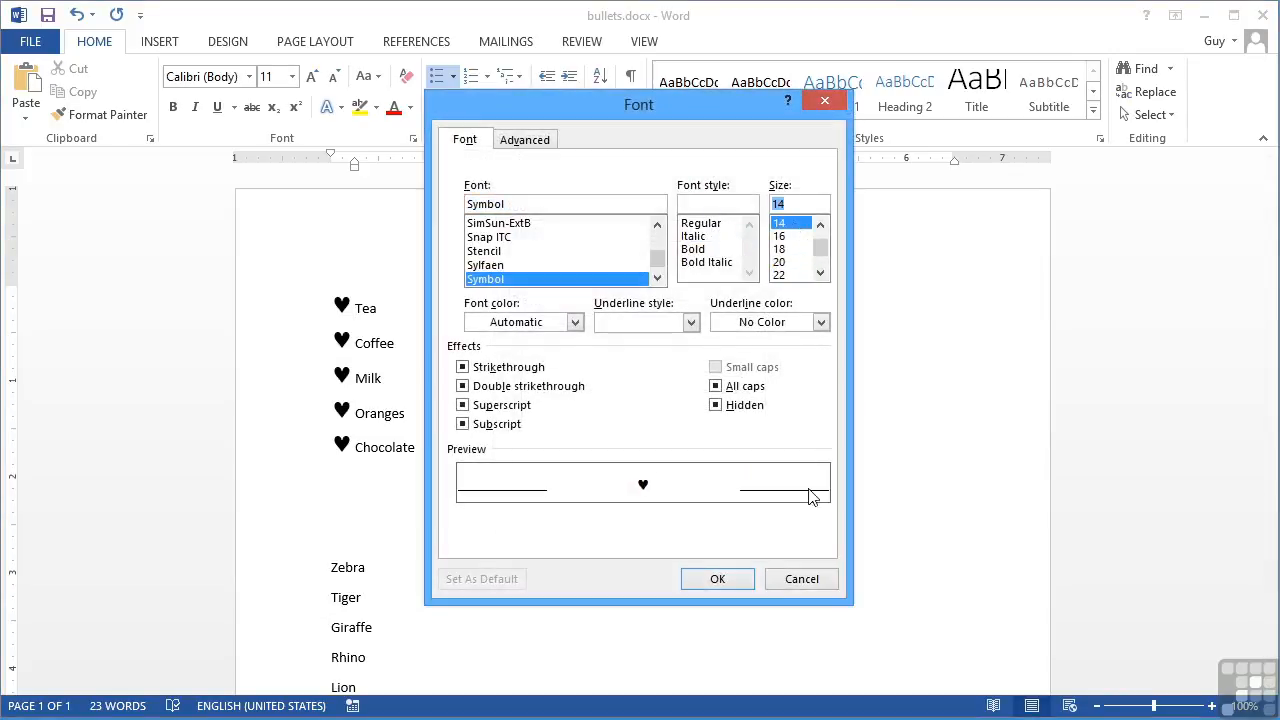
left_click(717, 580)
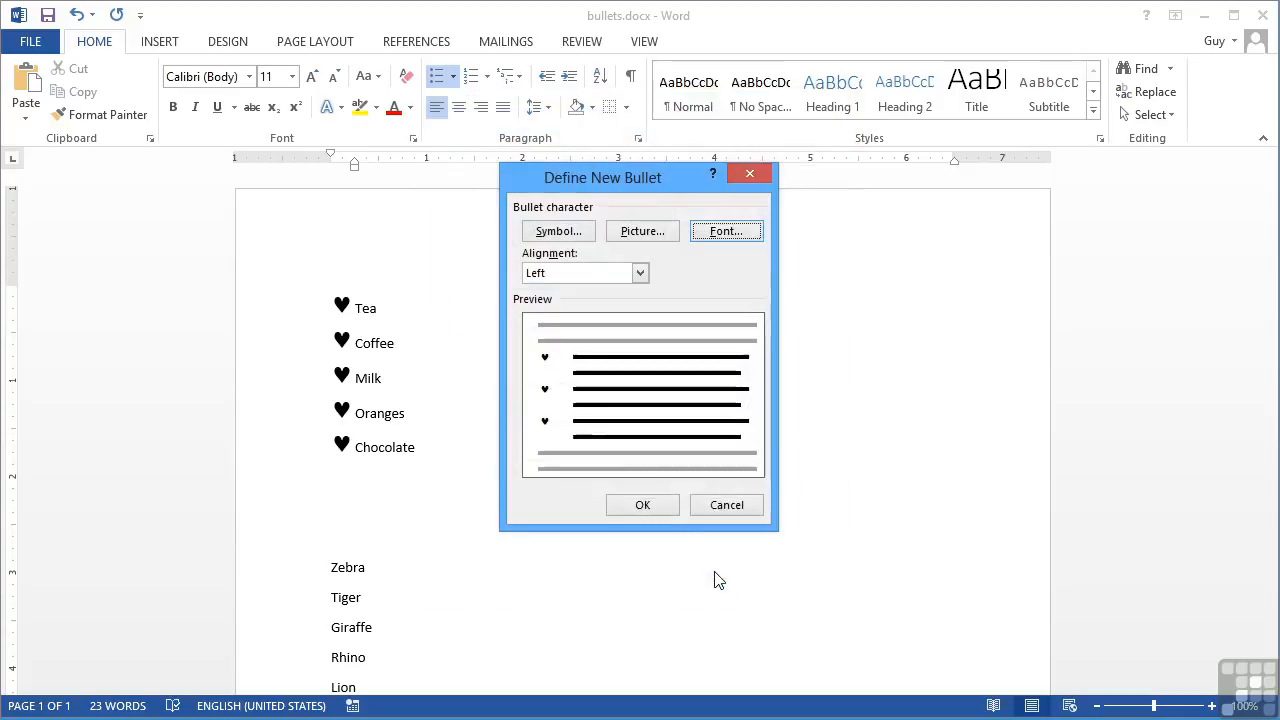
left_click(650, 502)
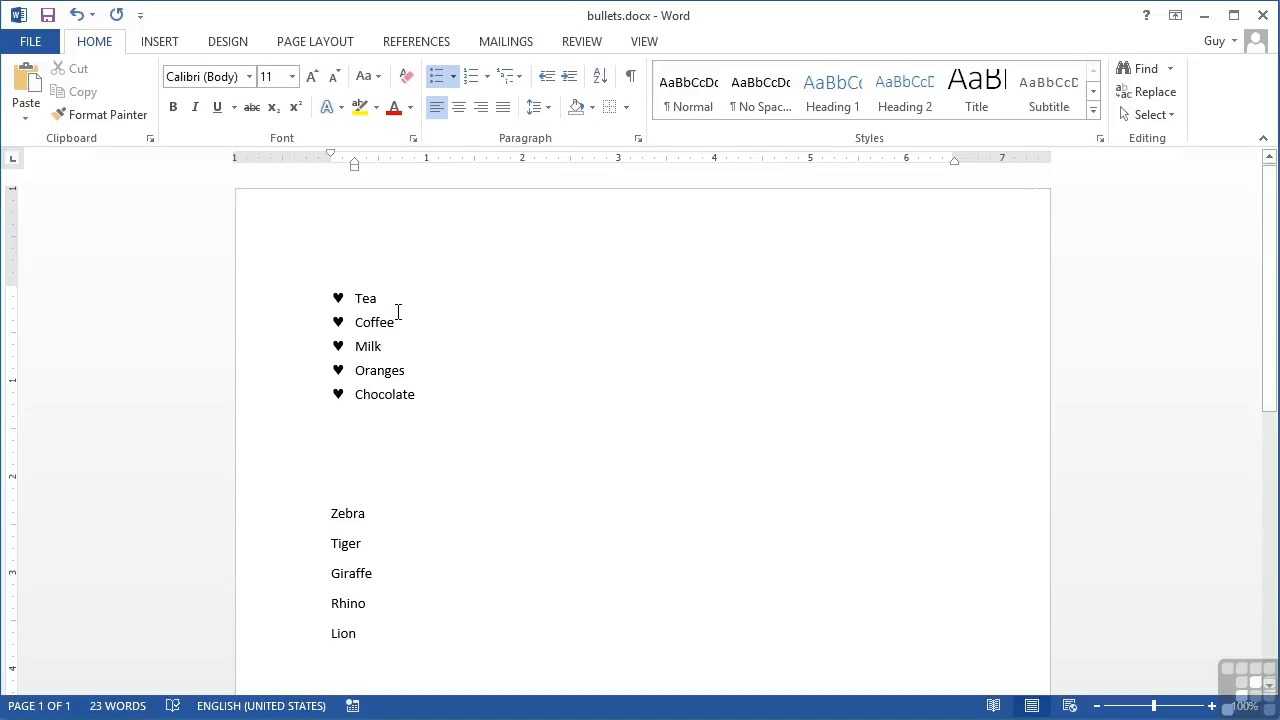
Step: Apply the smaller heart bullet from the bullet library to the Zebra to Lion list and decrease the list's indent one level
left_click(433, 394)
scroll(433, 393, "down", 1)
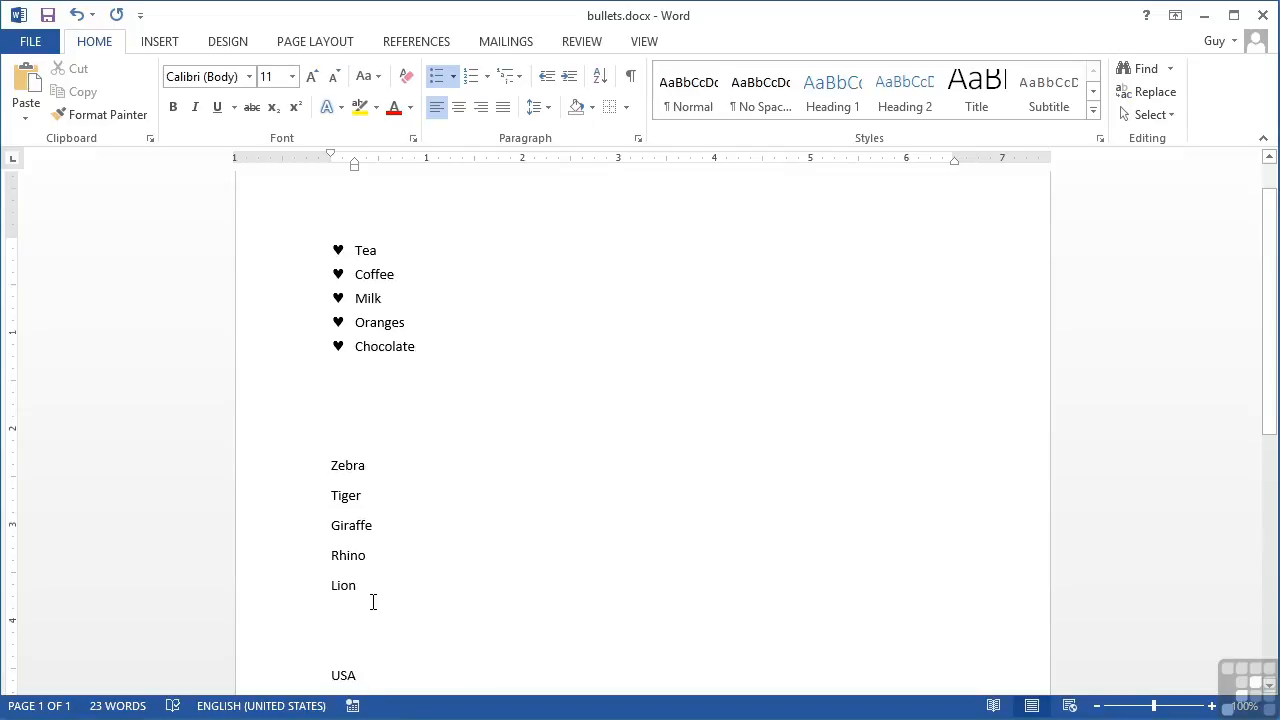
left_click(332, 466)
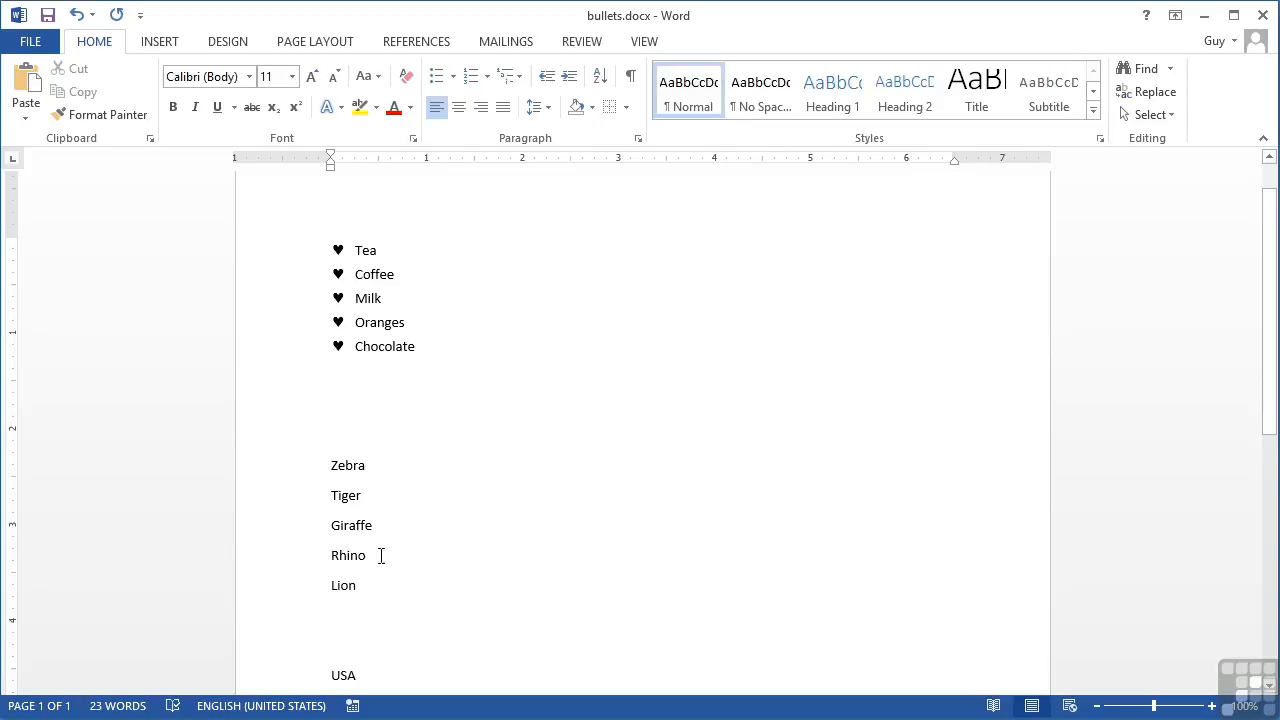
left_click(370, 586, "shift")
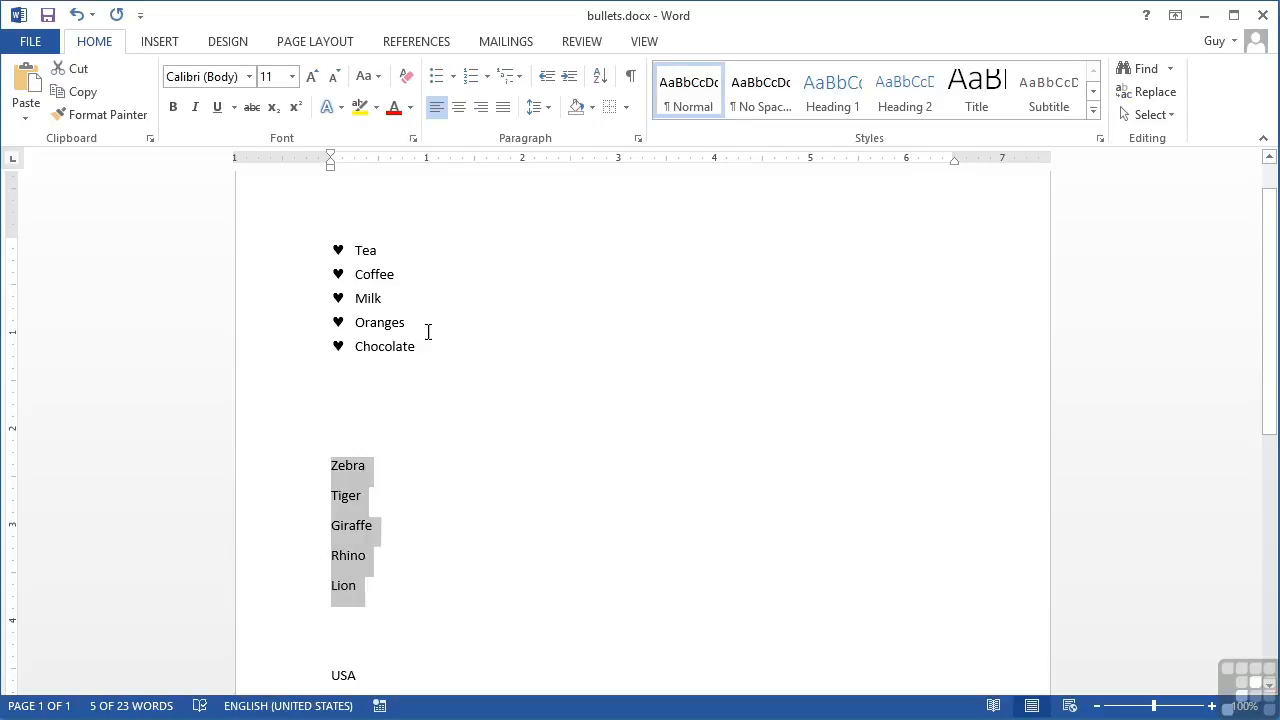
left_click(455, 80)
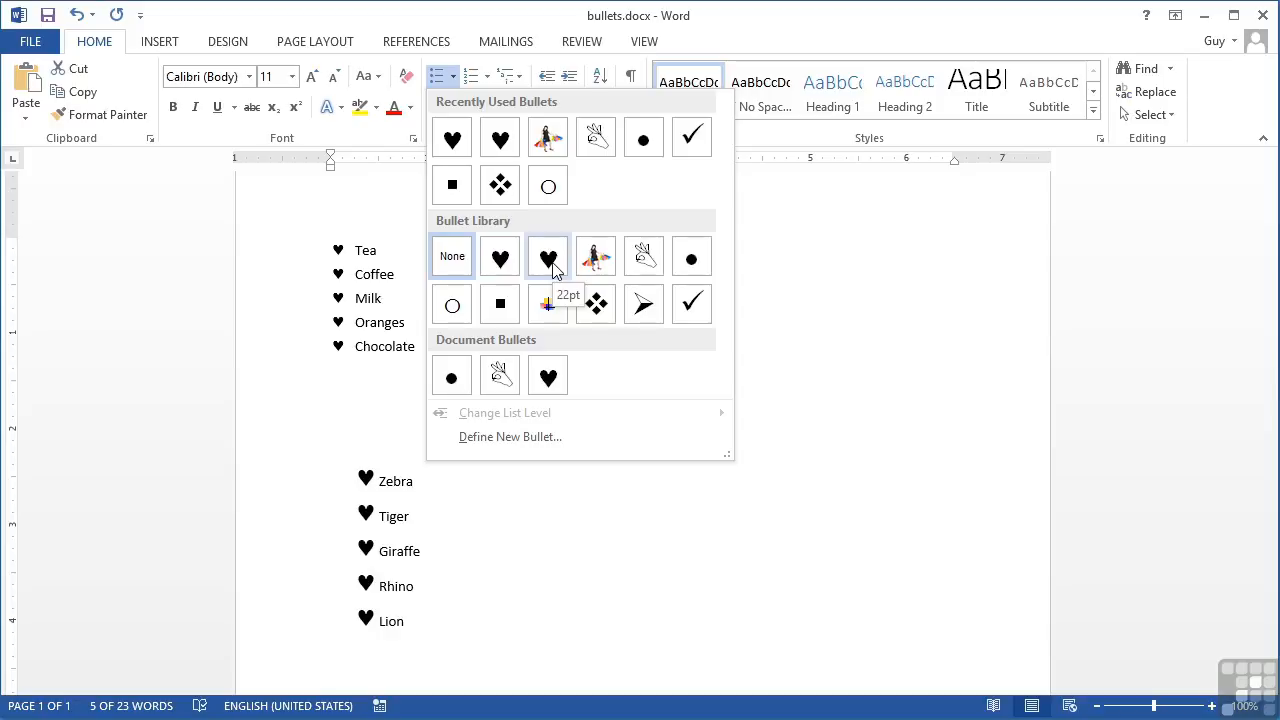
left_click(506, 262)
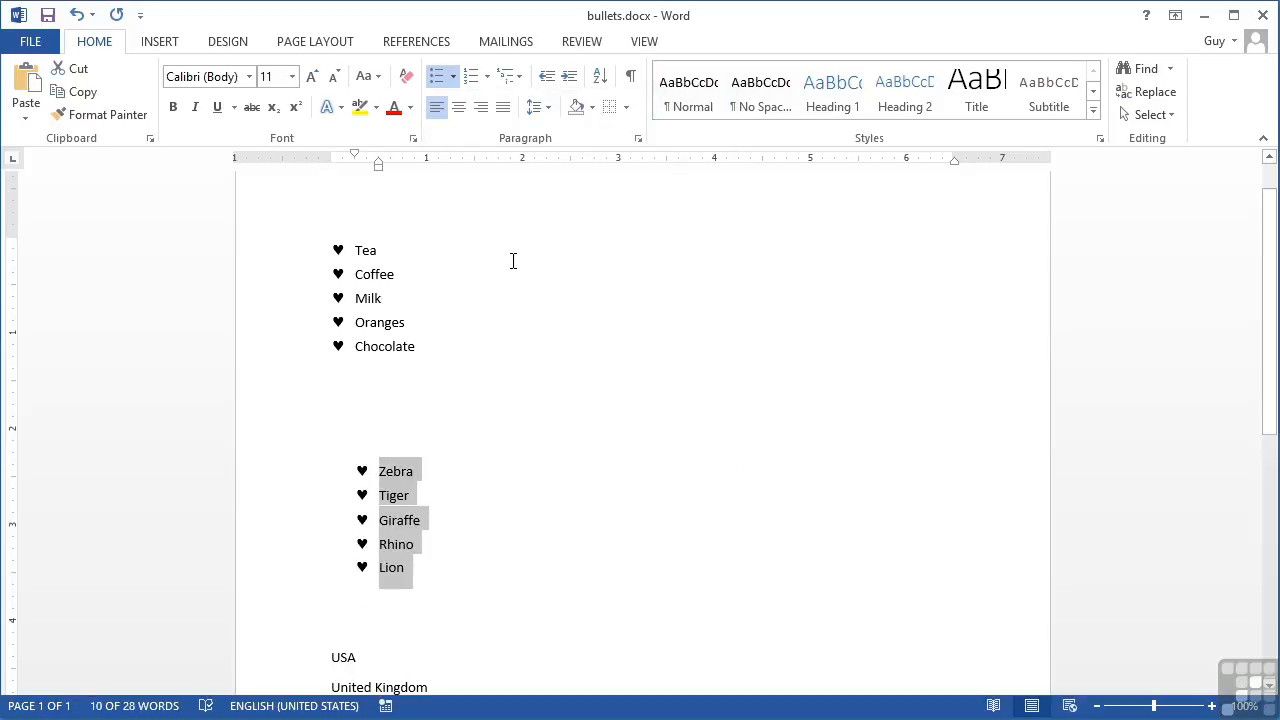
left_click(547, 76)
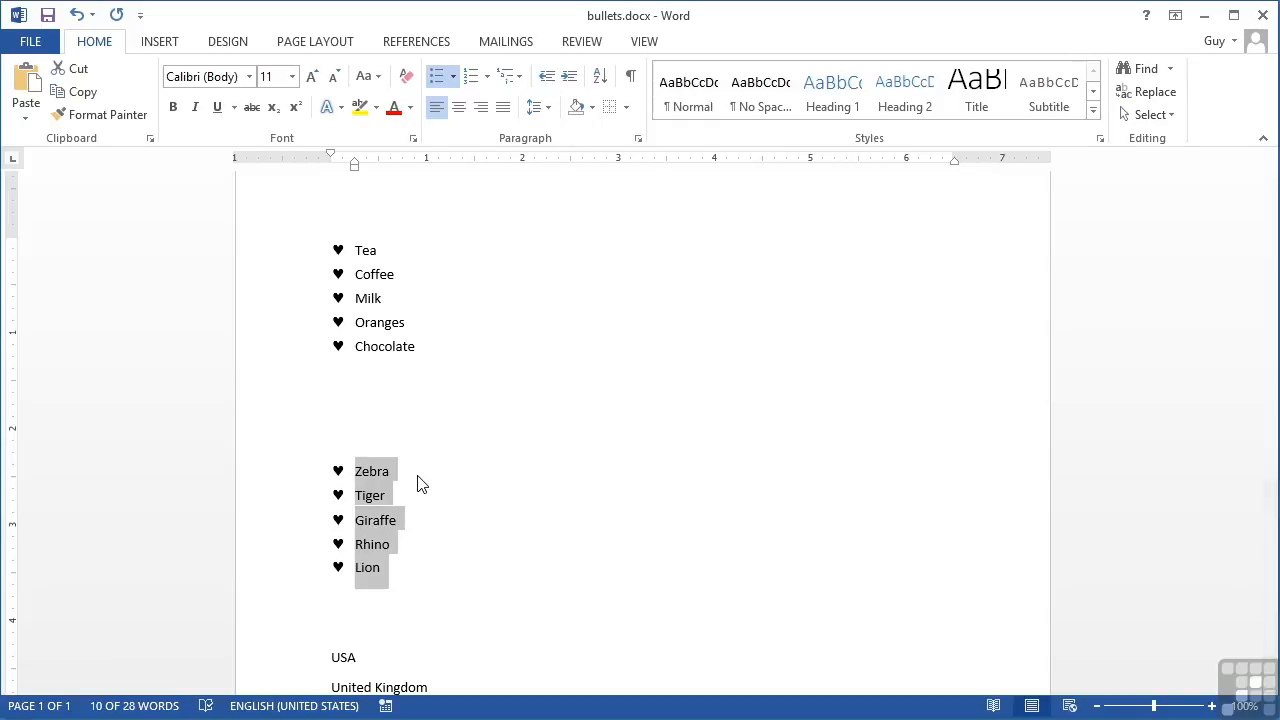
Step: Start defining a new number format for the Zebra to Lion list with the number style 01, 02, 03
left_click(487, 78)
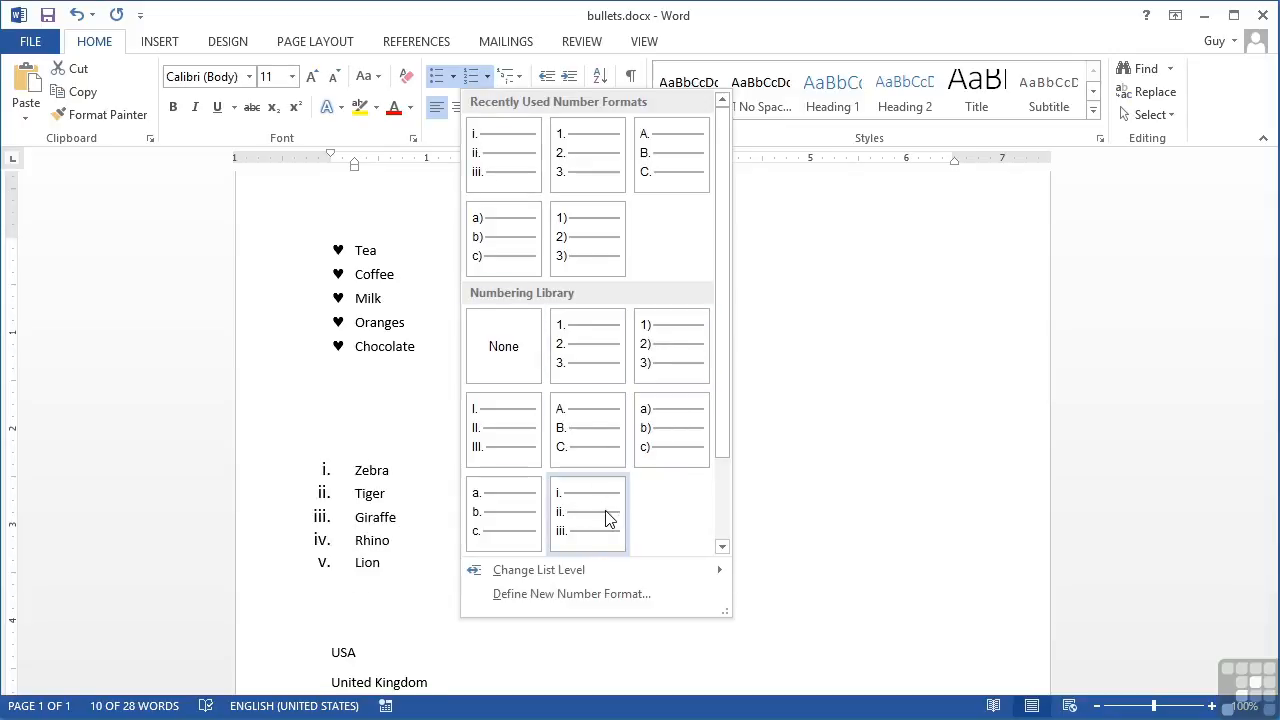
left_click(578, 604)
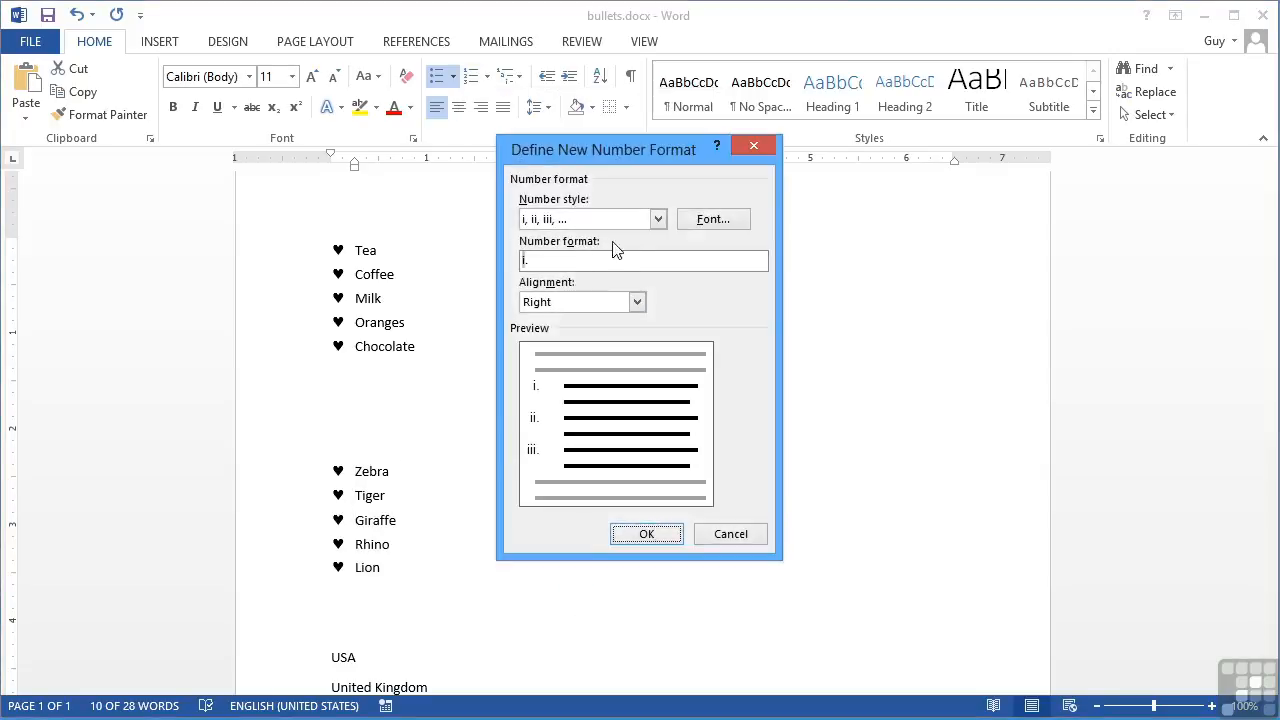
left_click(658, 220)
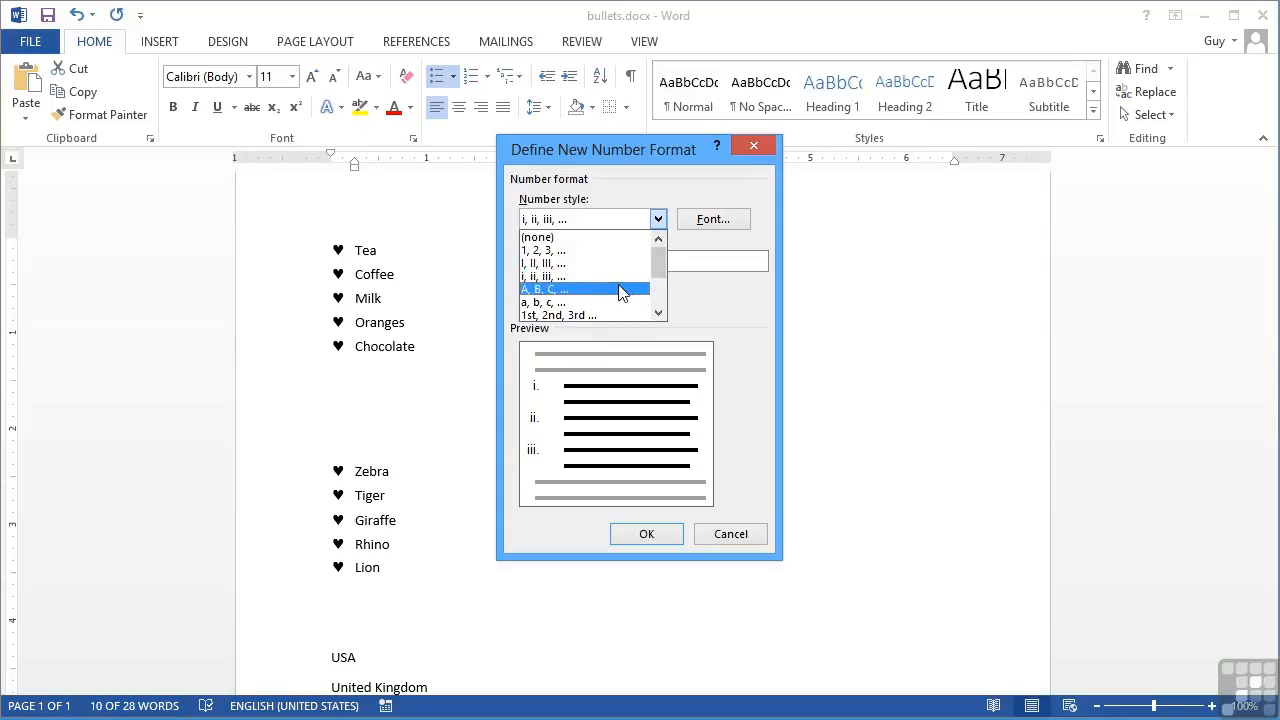
left_click(658, 314)
left_click(658, 314)
left_click(658, 314)
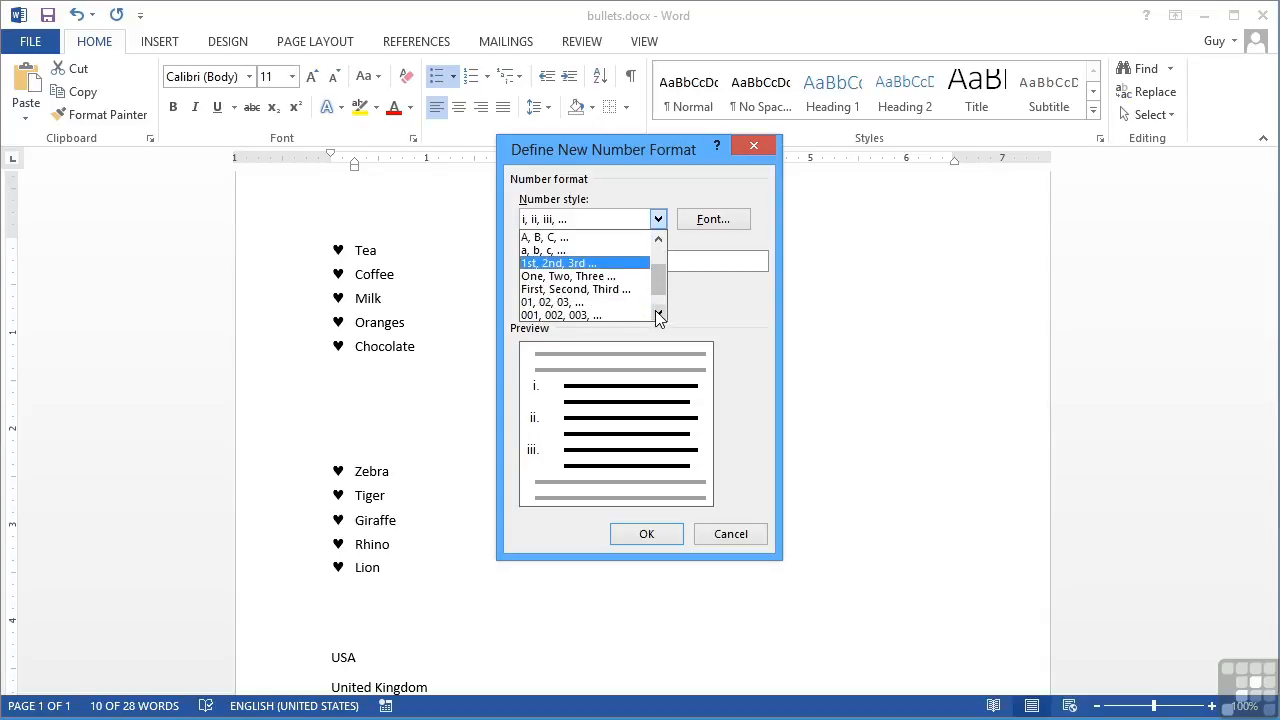
left_click(658, 314)
left_click(658, 314)
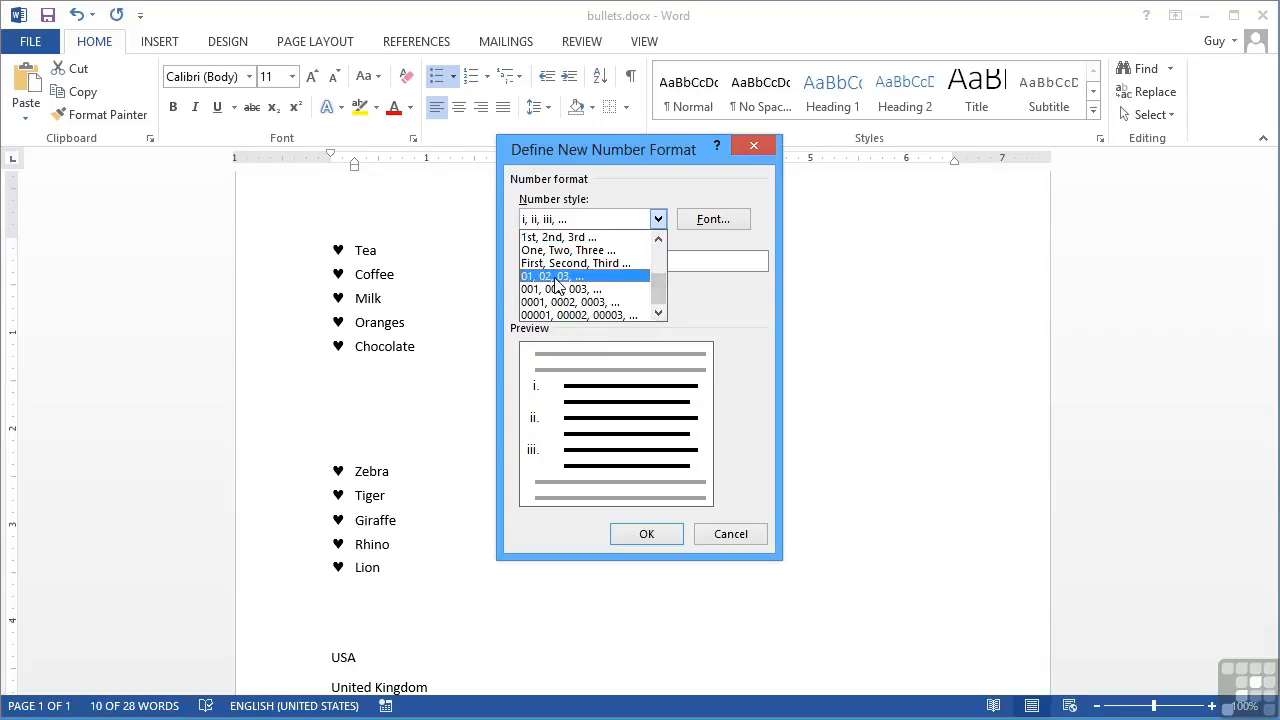
left_click(556, 277)
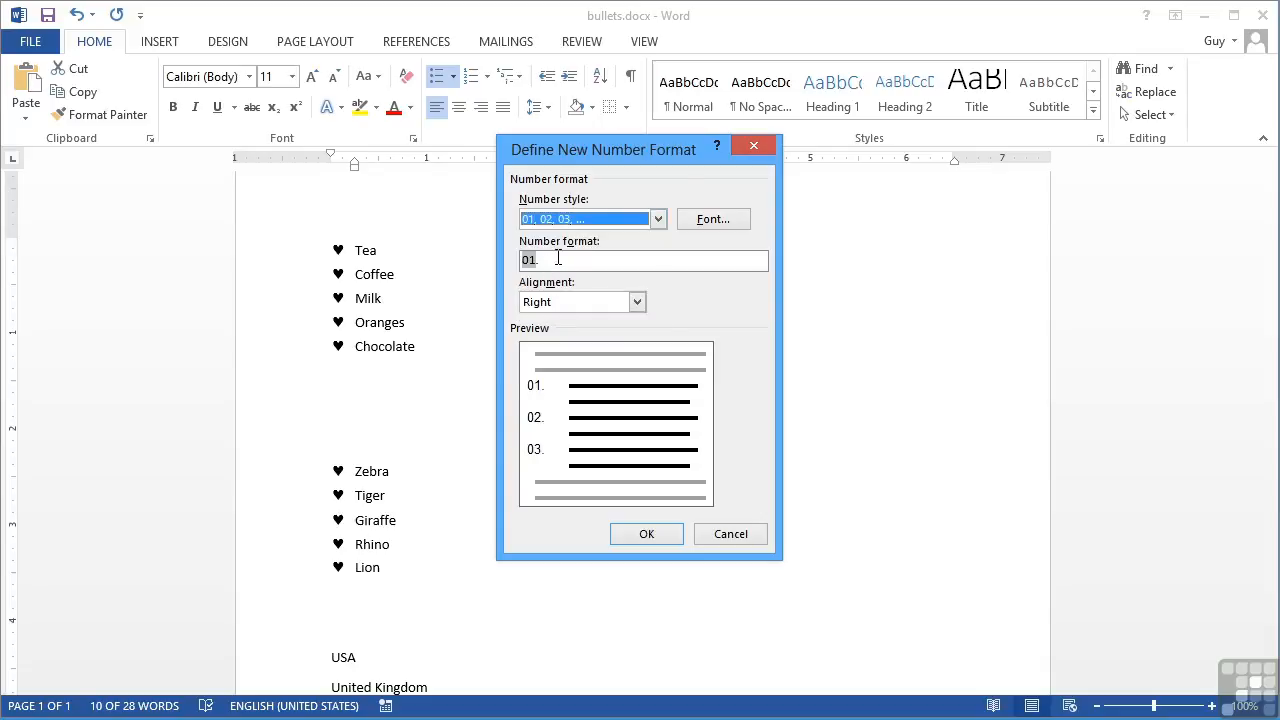
Step: Replace the period after the number with a closing parenthesis, keep right alignment, and apply the number format to the animal list
left_click(556, 259)
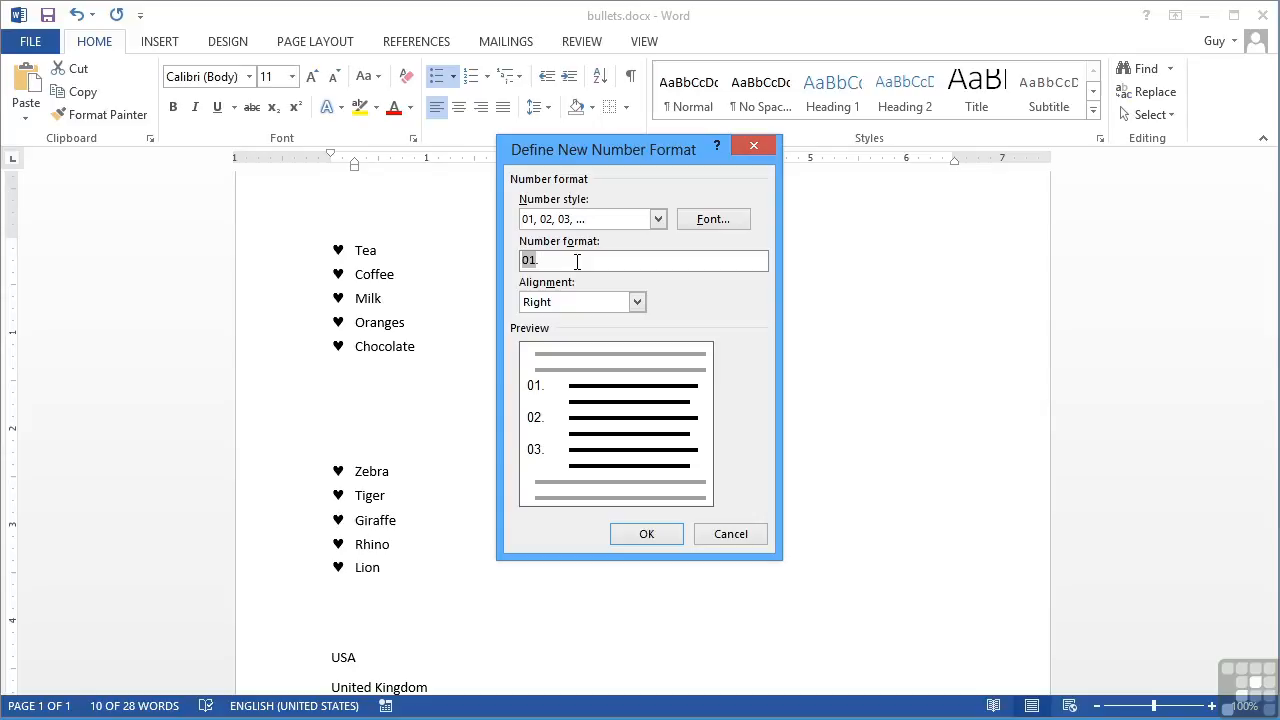
key("BackSpace")
type(")")
left_click(590, 310)
left_click(600, 304)
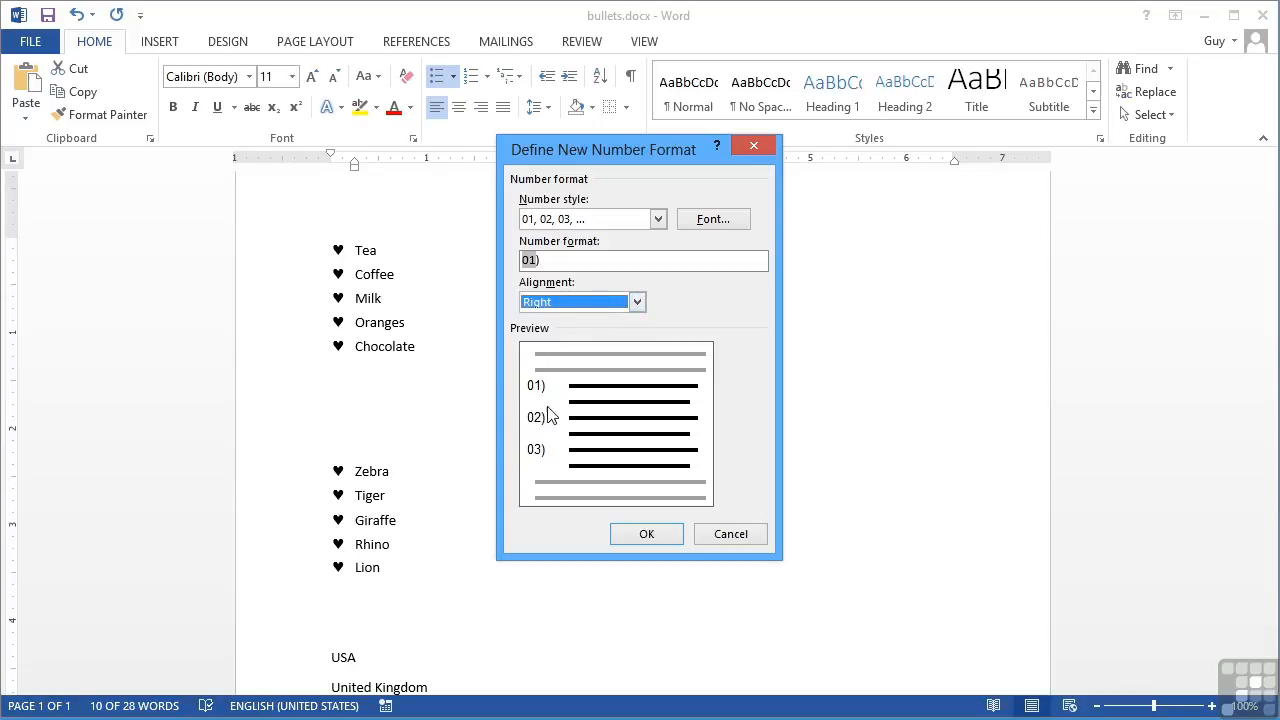
left_click(658, 538)
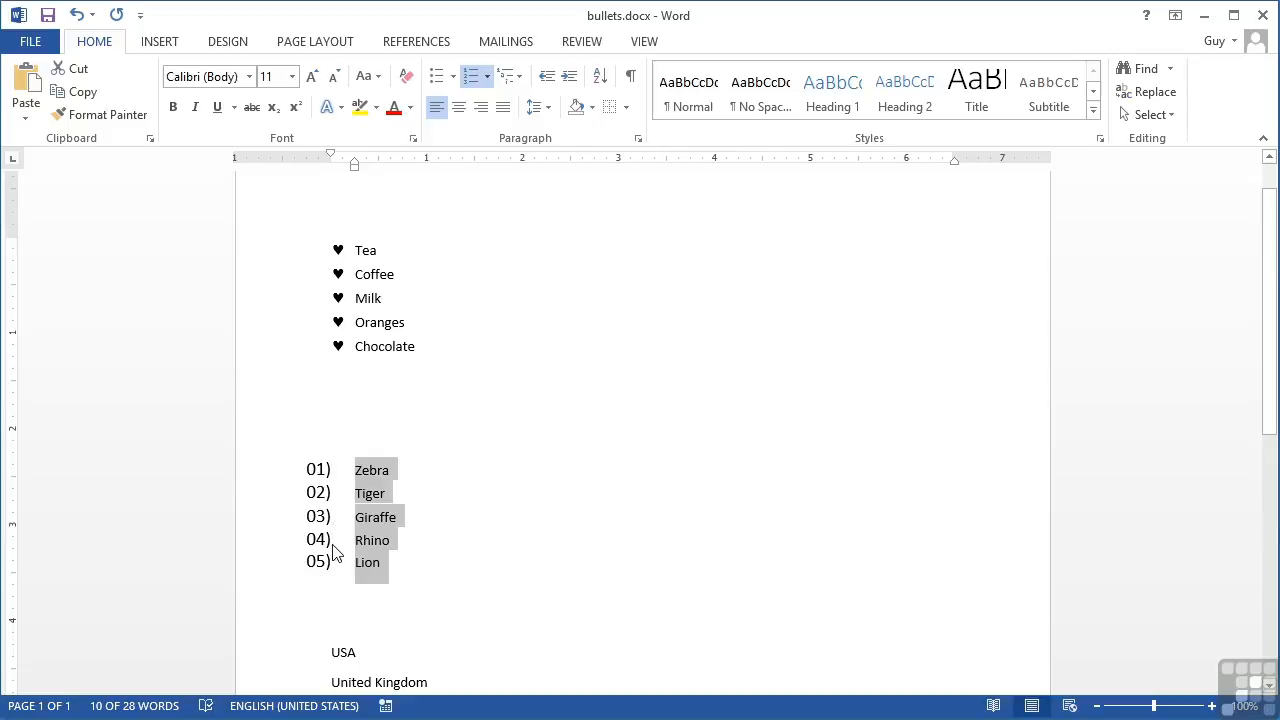
Step: Add Dog as a numbered item after Lion and insert Warthog as a numbered item after Tiger
left_click(393, 566)
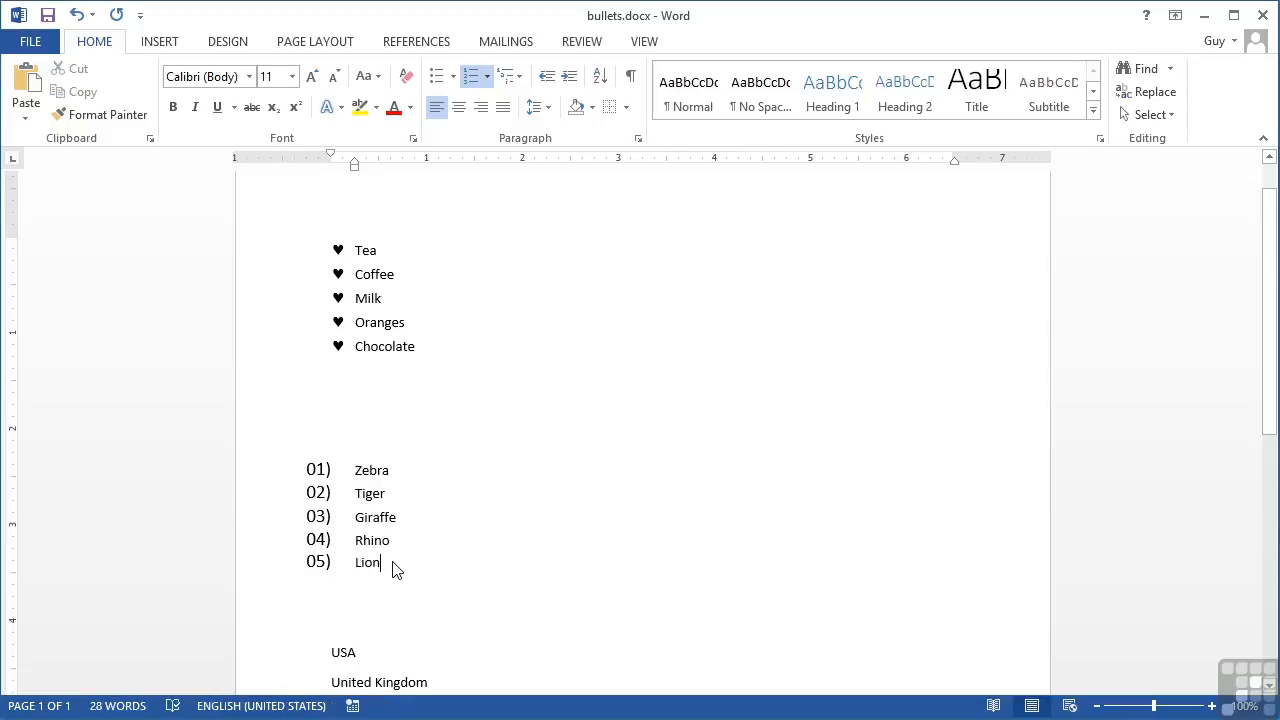
key("Return")
type("Dog")
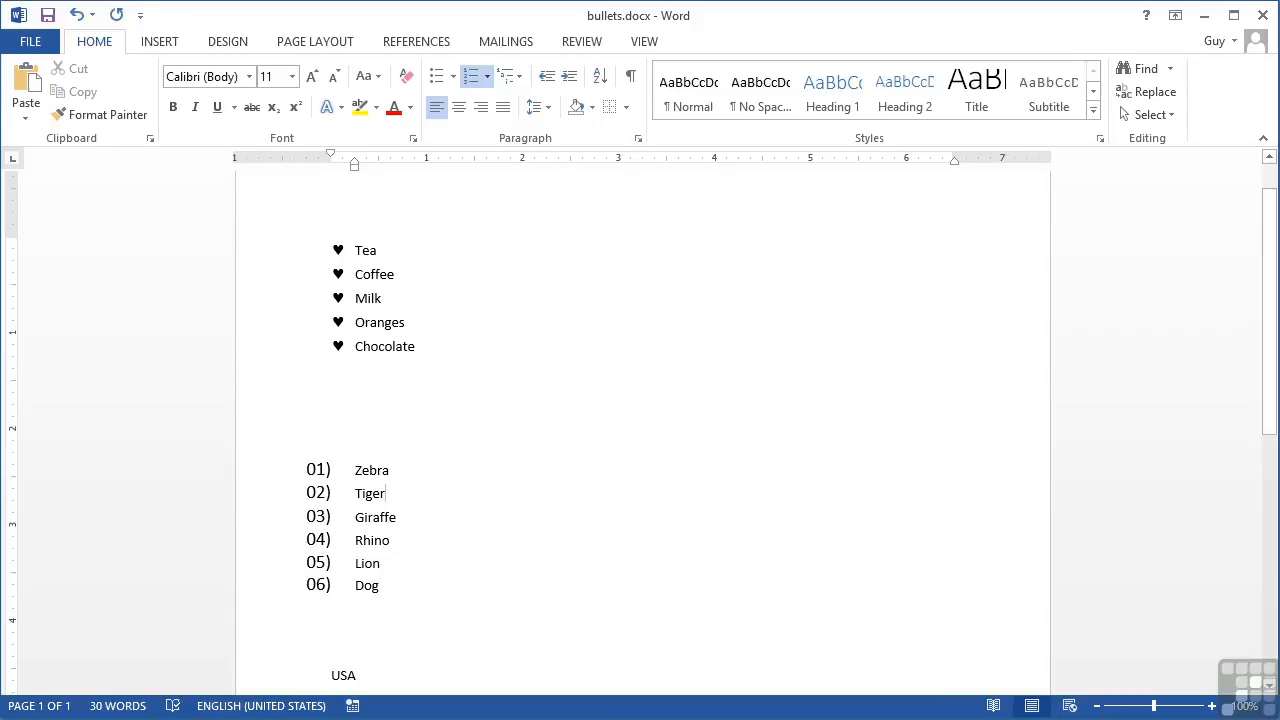
key("Return")
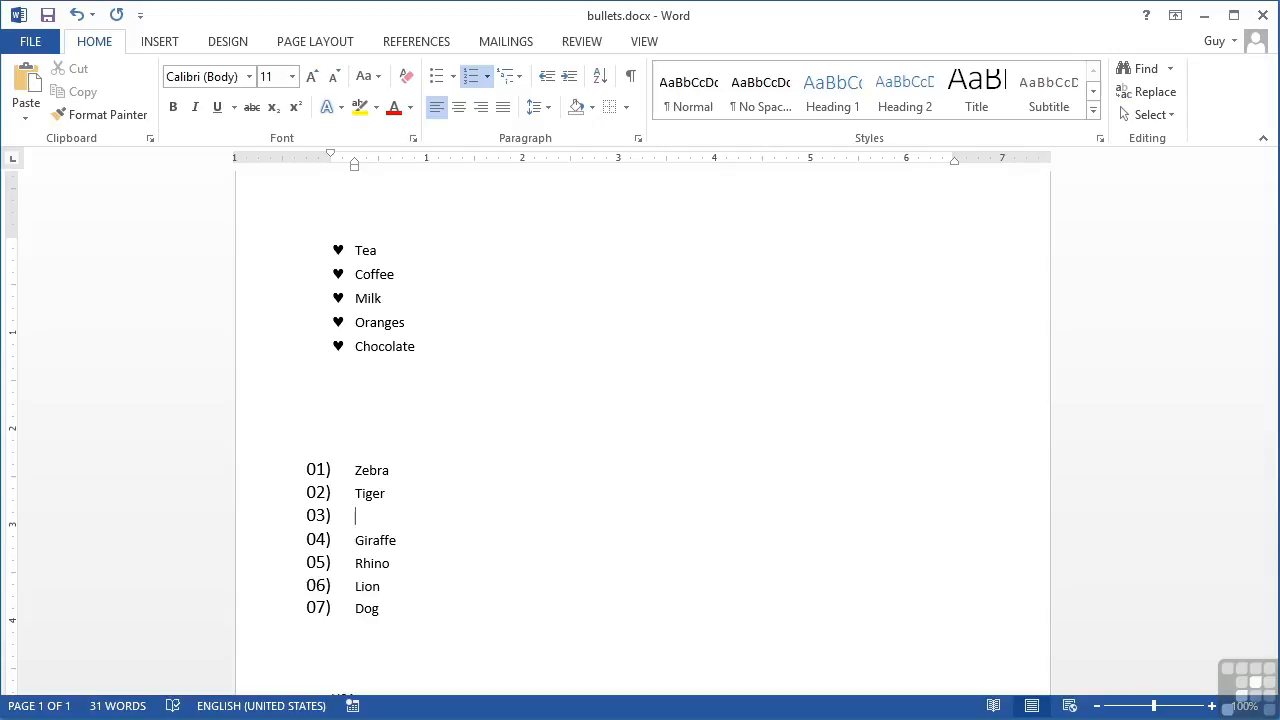
type("Warthog")
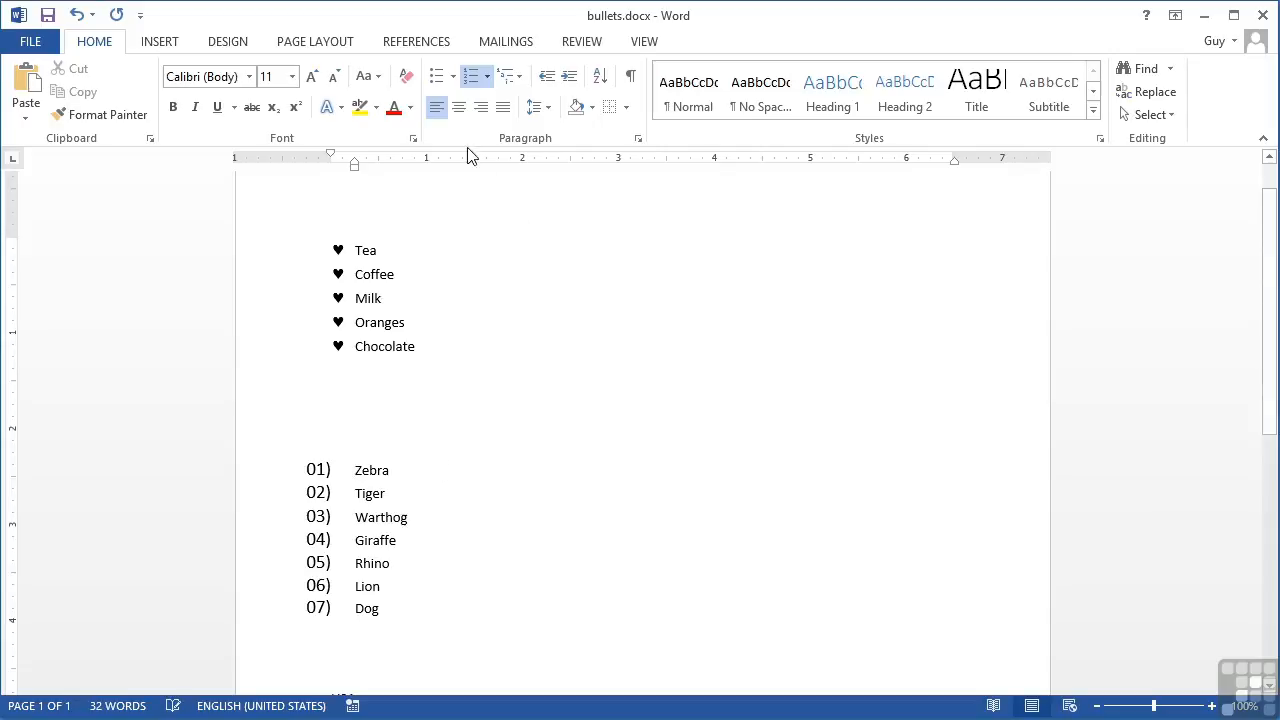
left_click(489, 78)
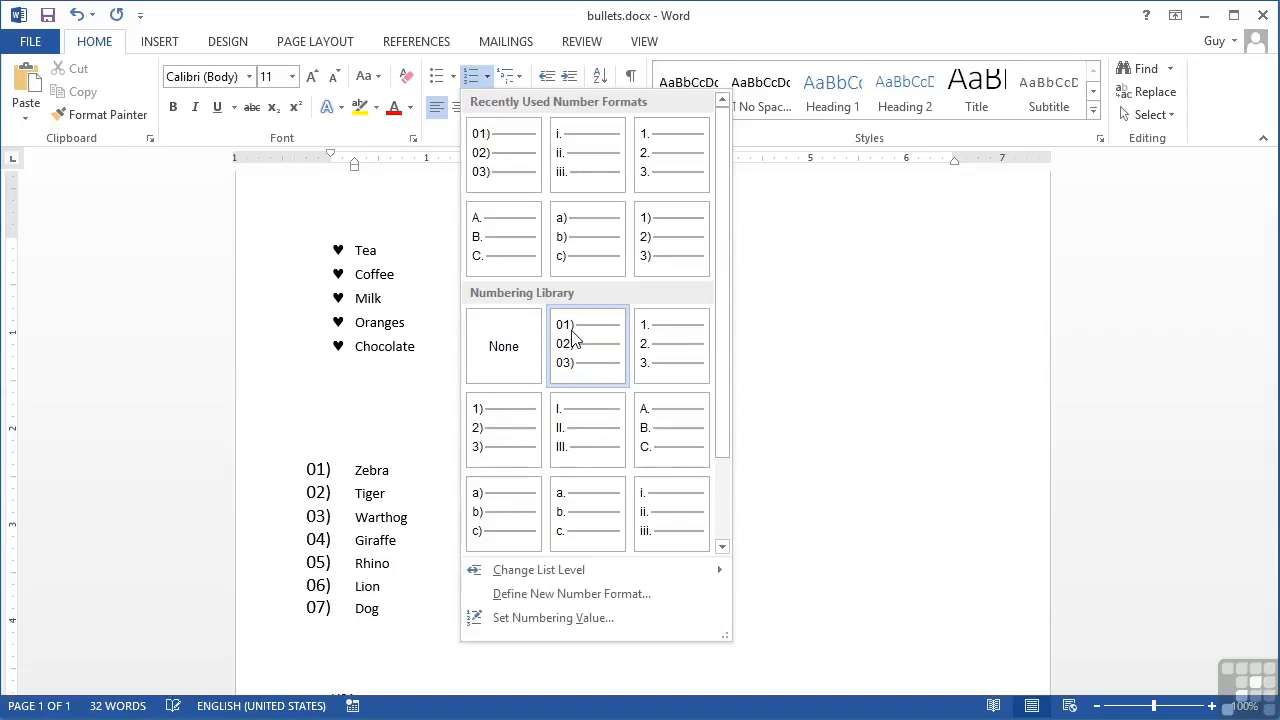
left_click(410, 610)
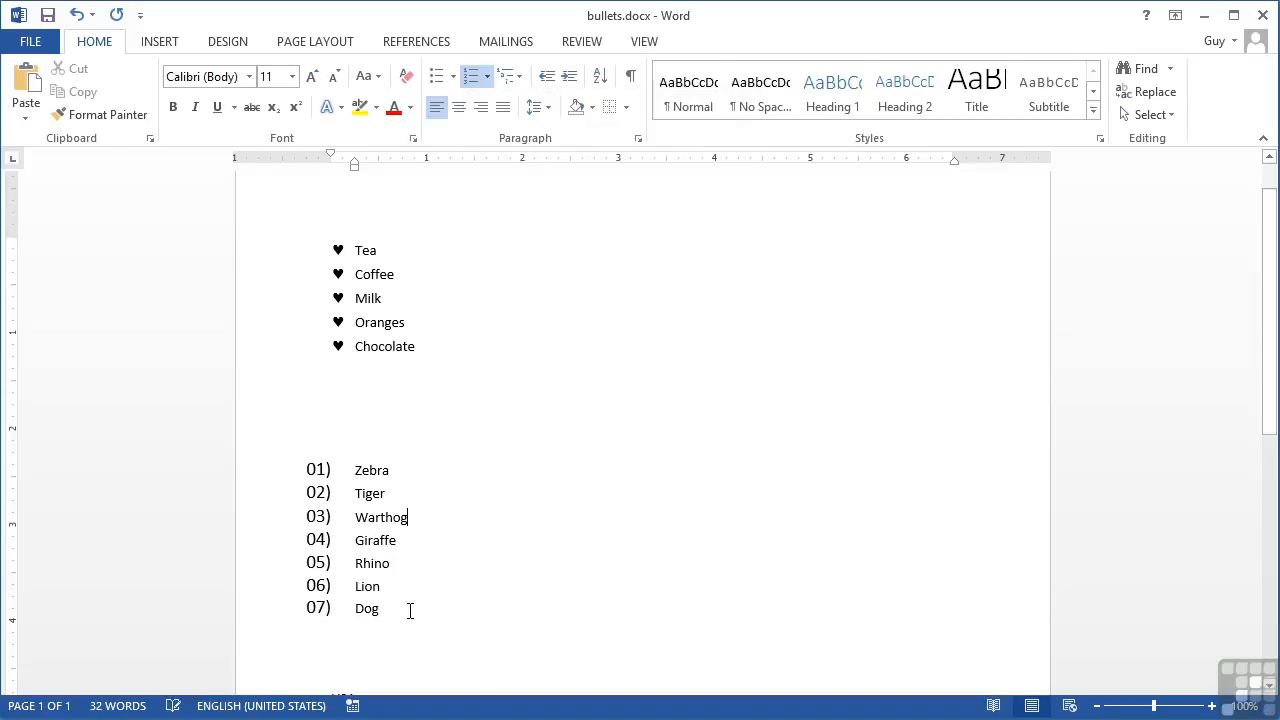
Step: Apply the 01), 02), 03) number format from the numbering library to the USA to Spain list and decrease its indent one level
scroll(410, 606, "down", 3)
scroll(410, 596, "down", 1)
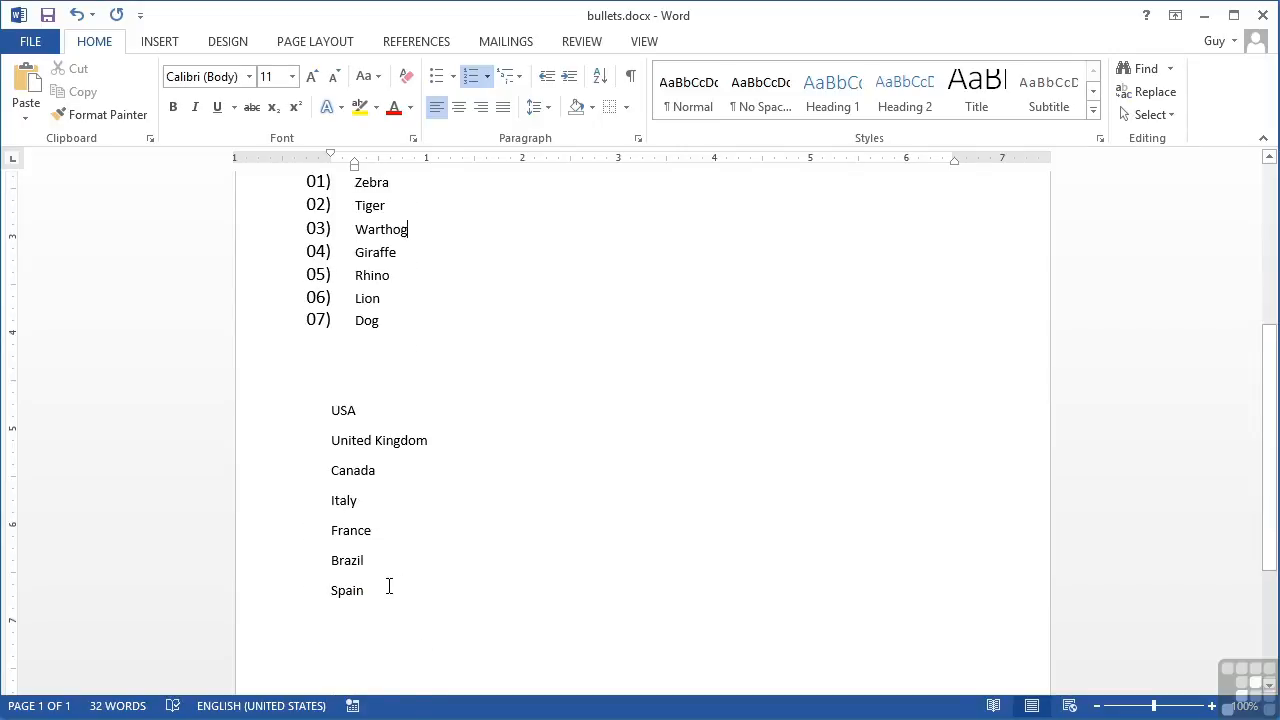
left_click(389, 587)
key("shift+Up")
key("shift+Up")
key("shift+Up")
key("shift+Up")
key("shift+Up")
key("shift+Up")
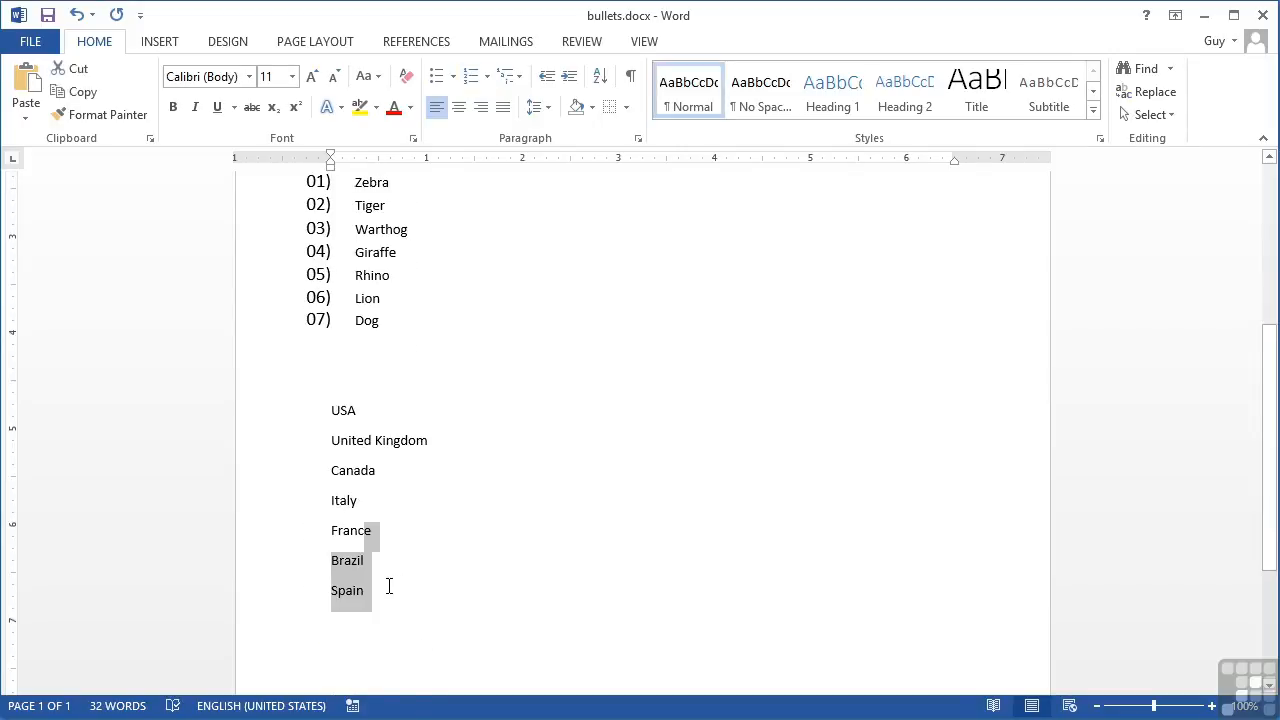
key("shift+Home")
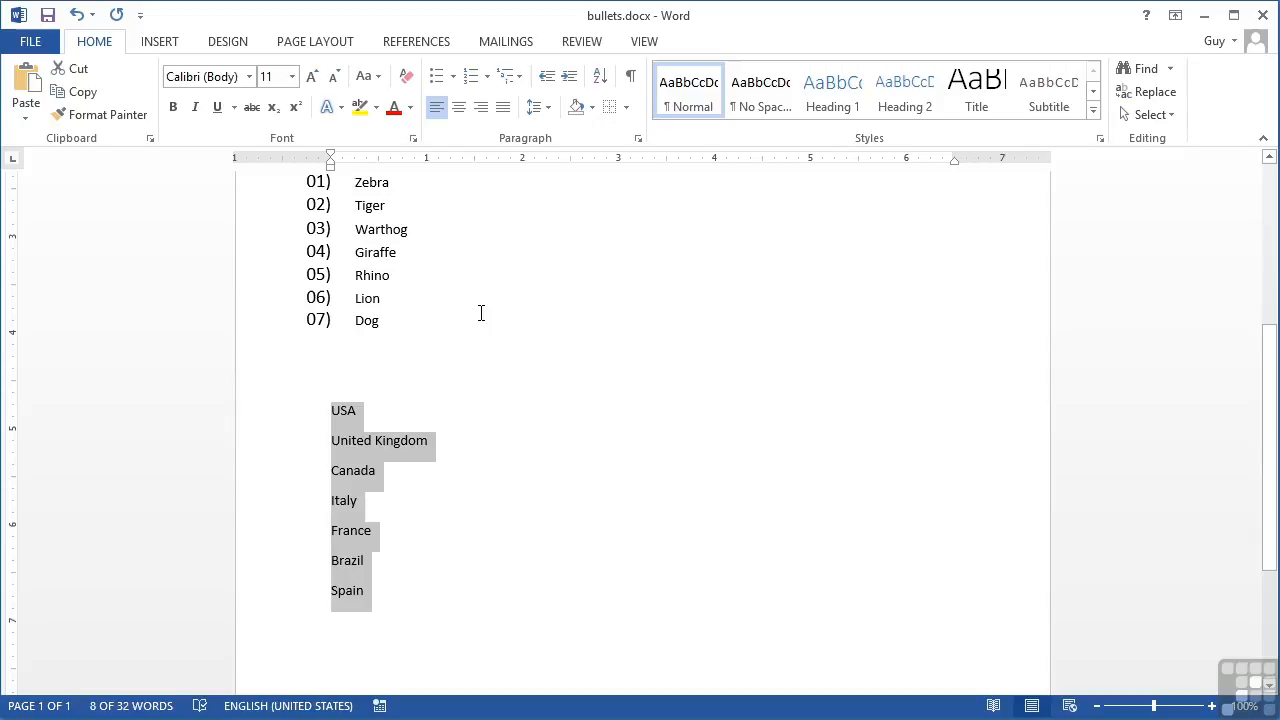
left_click(487, 76)
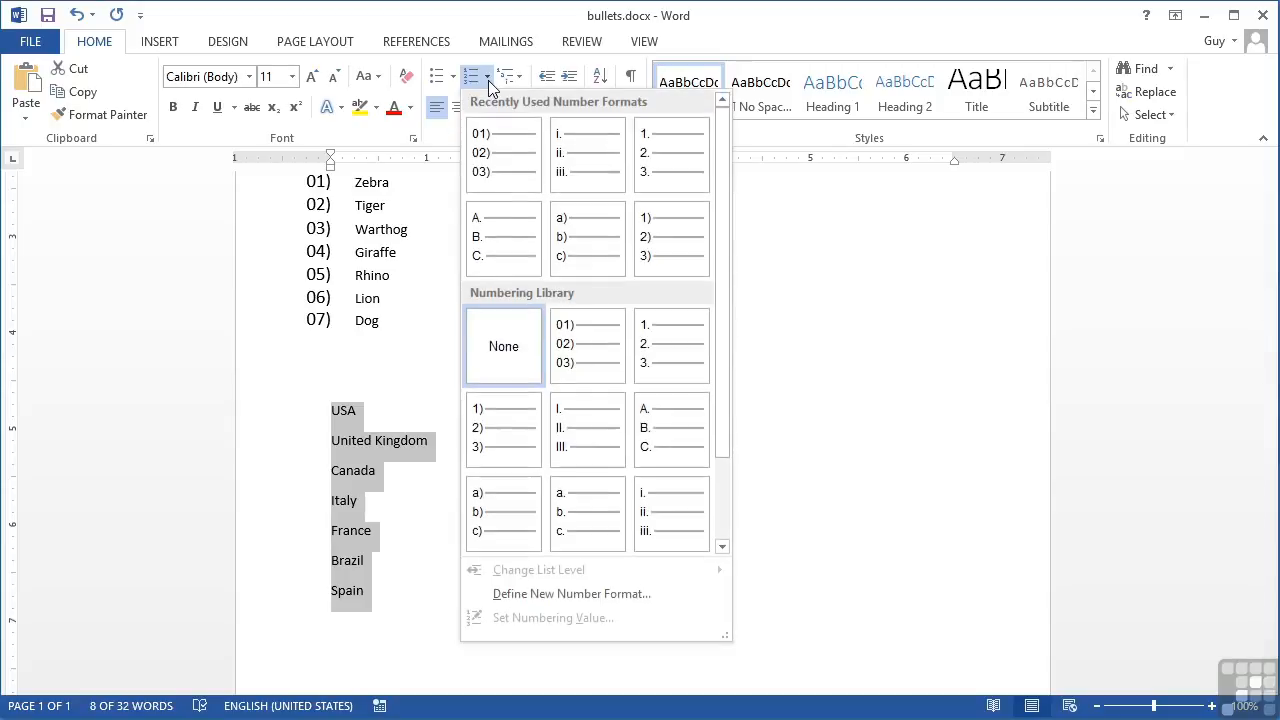
left_click(587, 345)
left_click(546, 84)
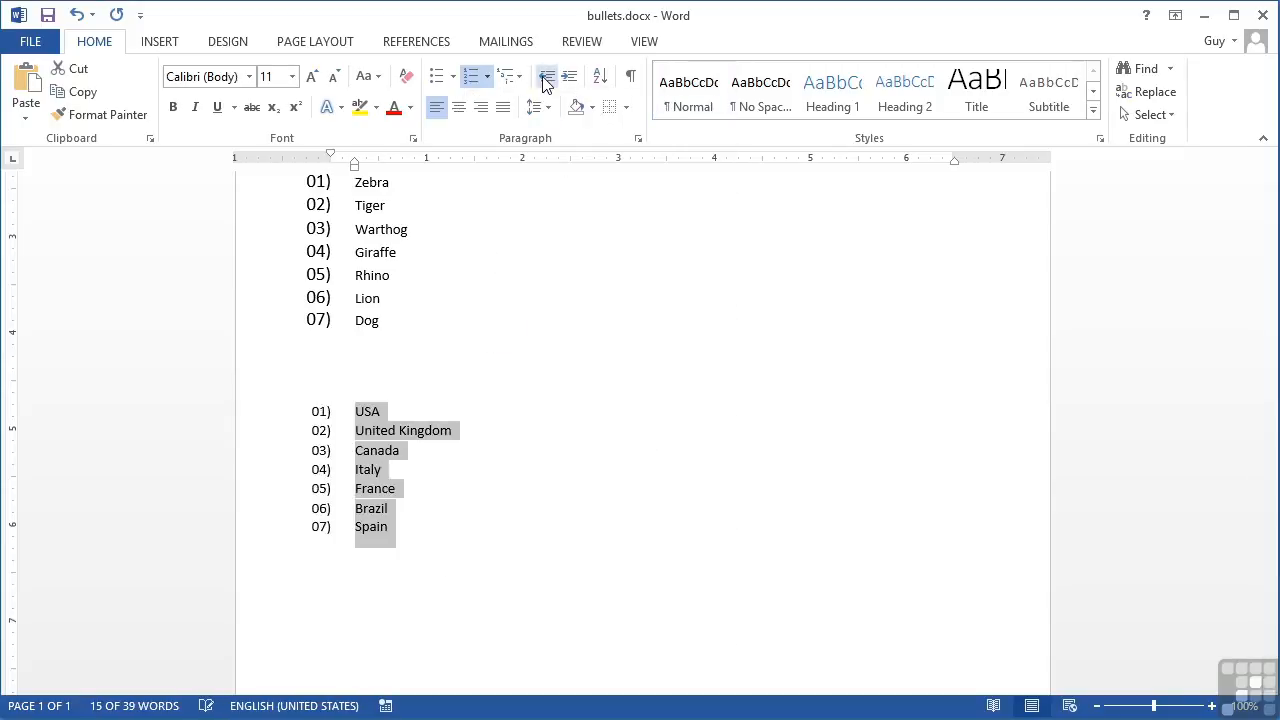
Step: Continue the country list's numbering from the animal list, and restart the country list at 01
left_click(357, 412)
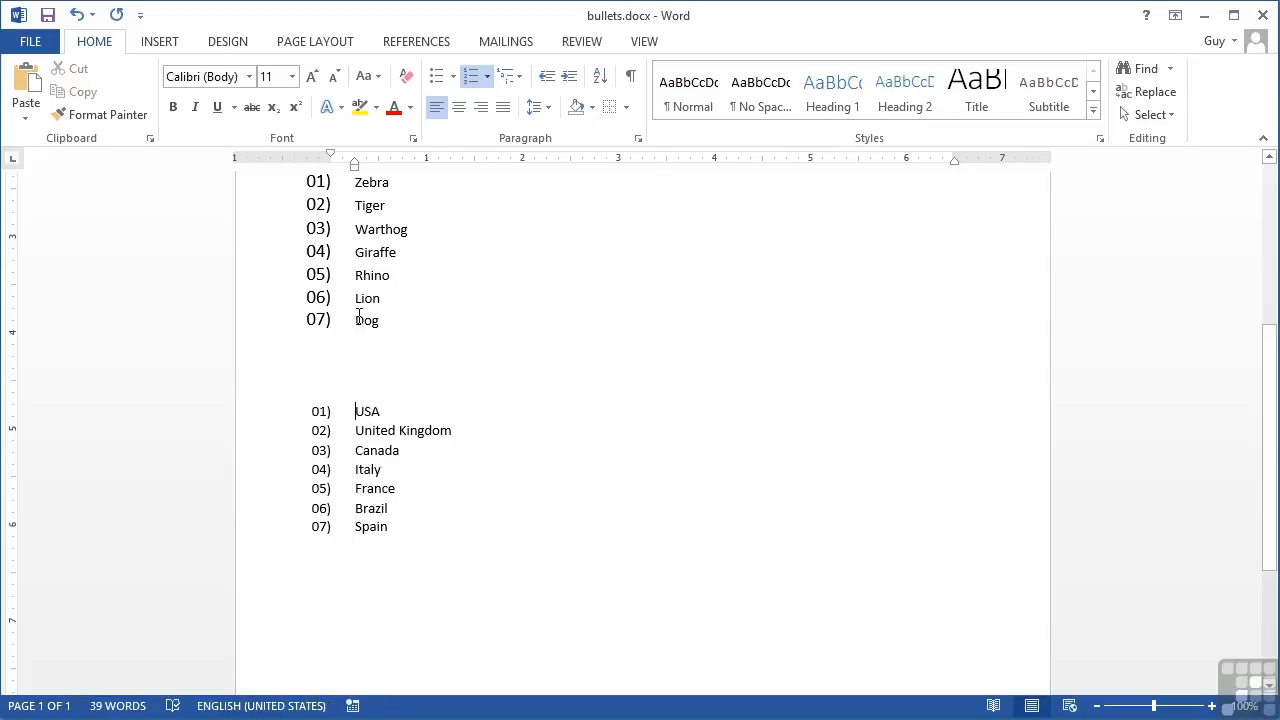
right_click(355, 411)
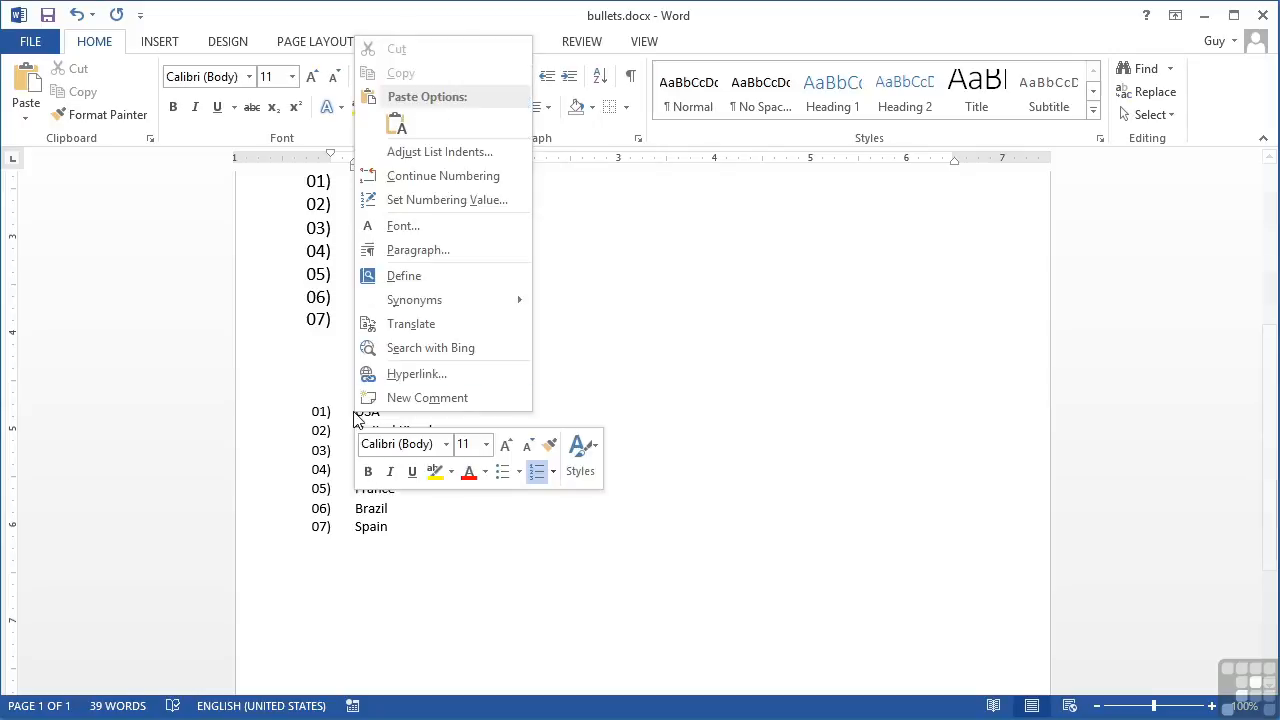
left_click(445, 186)
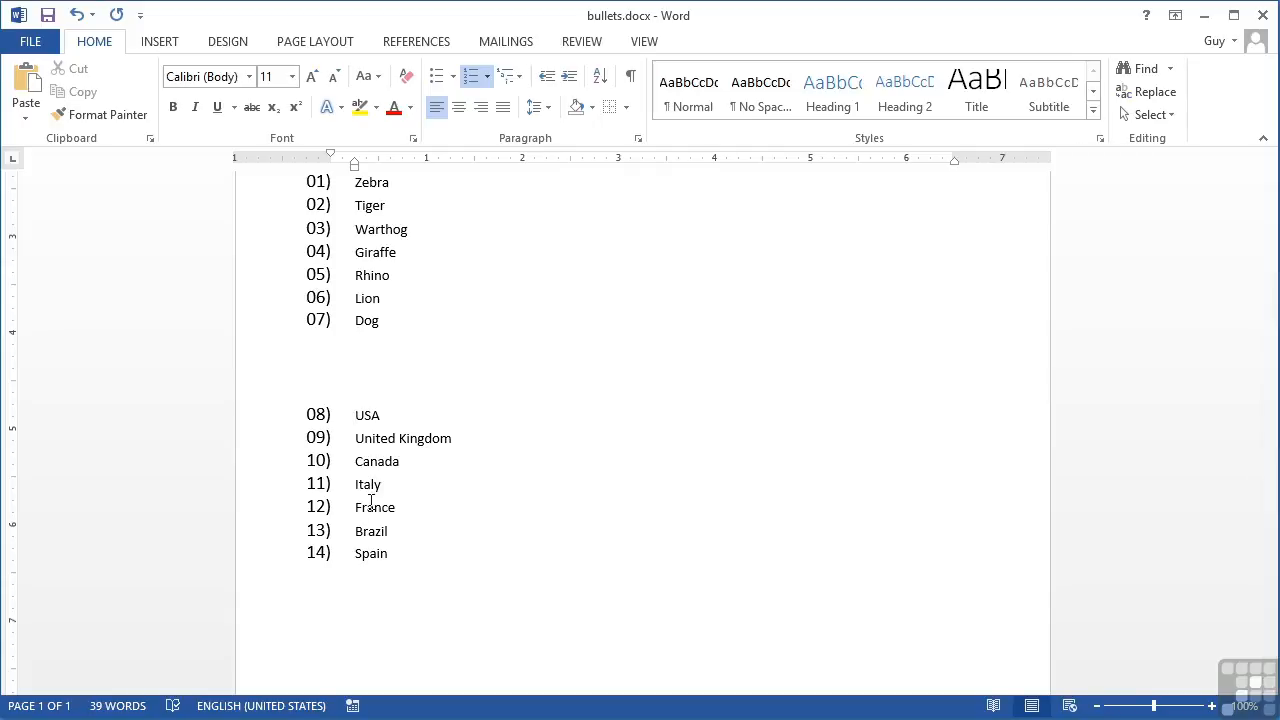
right_click(354, 414)
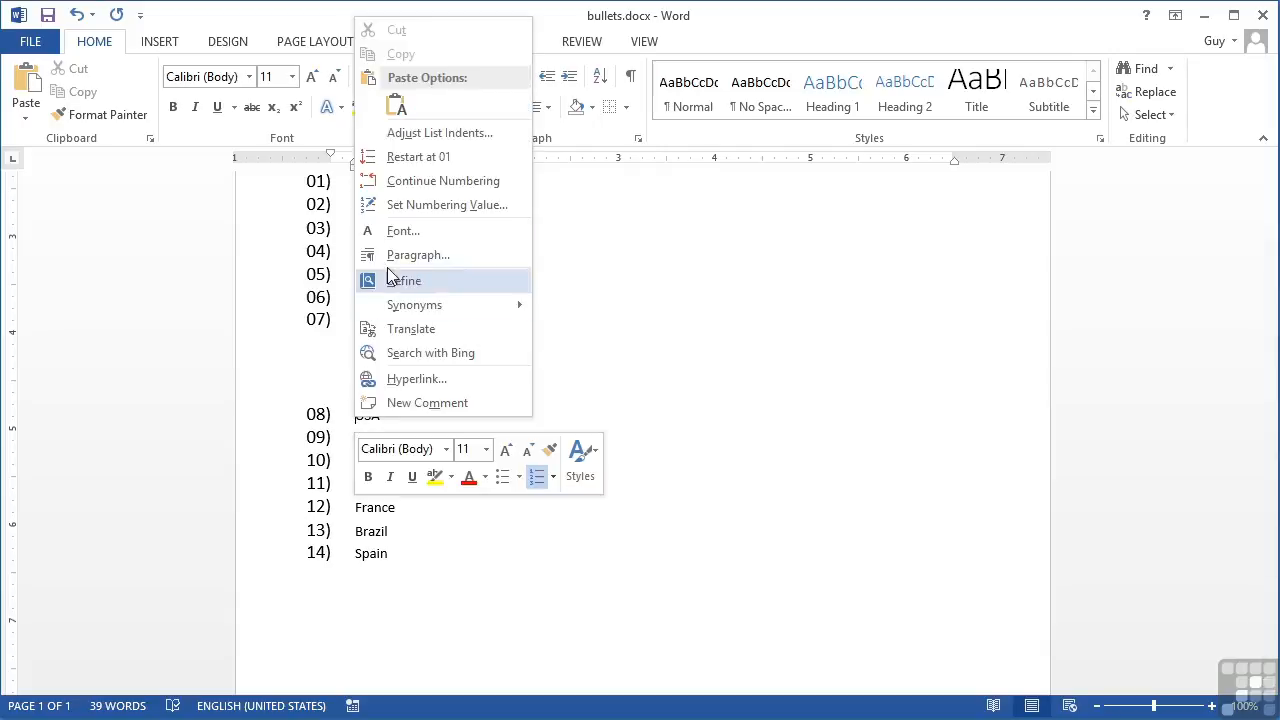
left_click(448, 160)
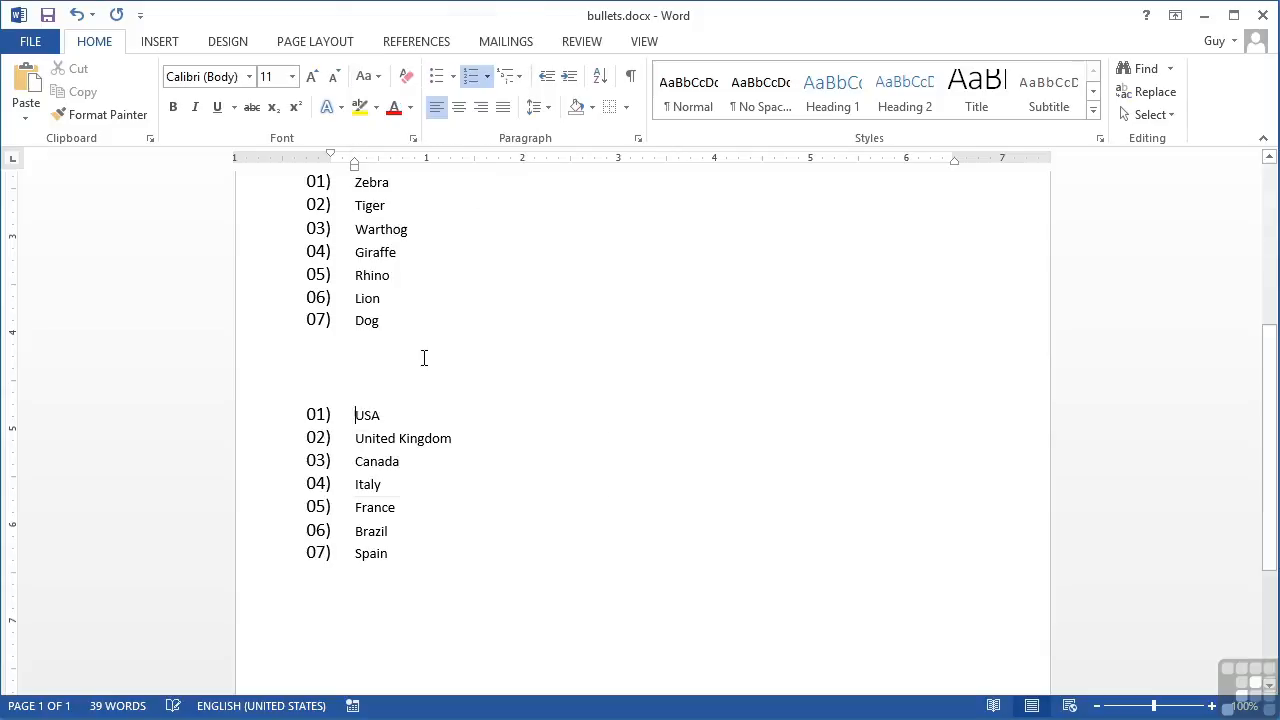
Step: Switch the country list to continued numbering once more and set it back to restart at 01
right_click(357, 425)
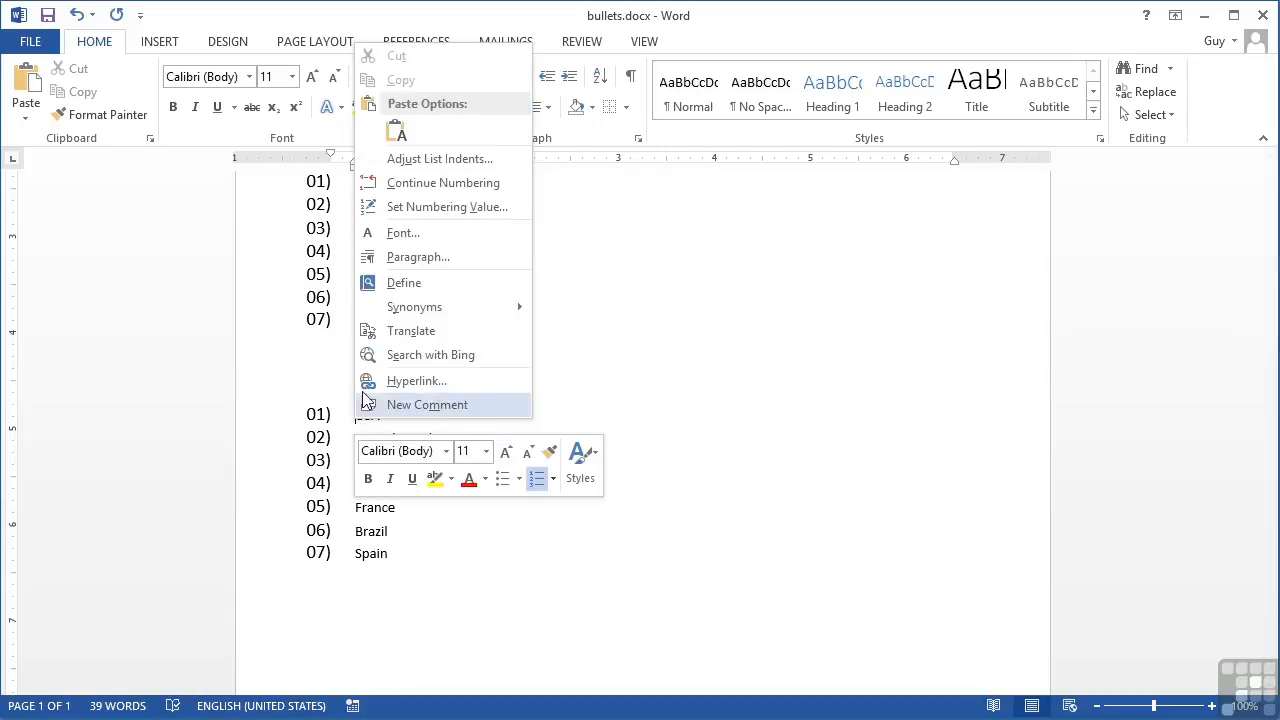
left_click(435, 186)
right_click(355, 415)
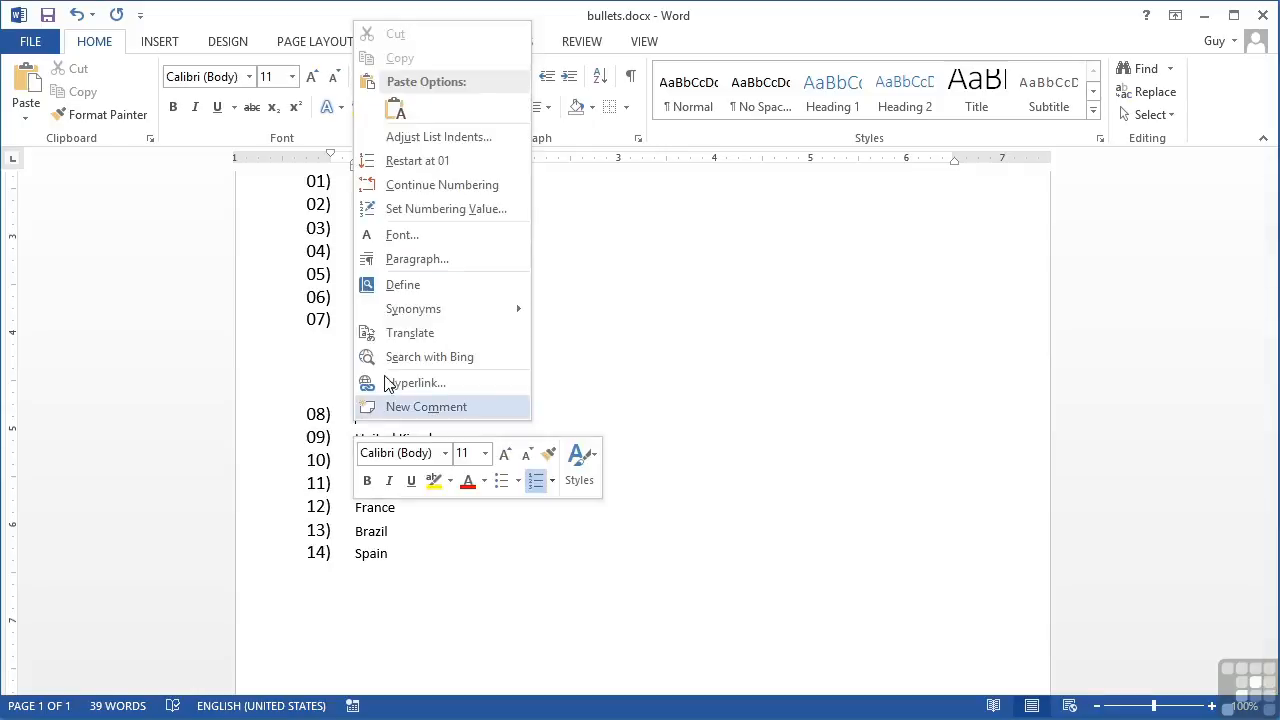
left_click(408, 161)
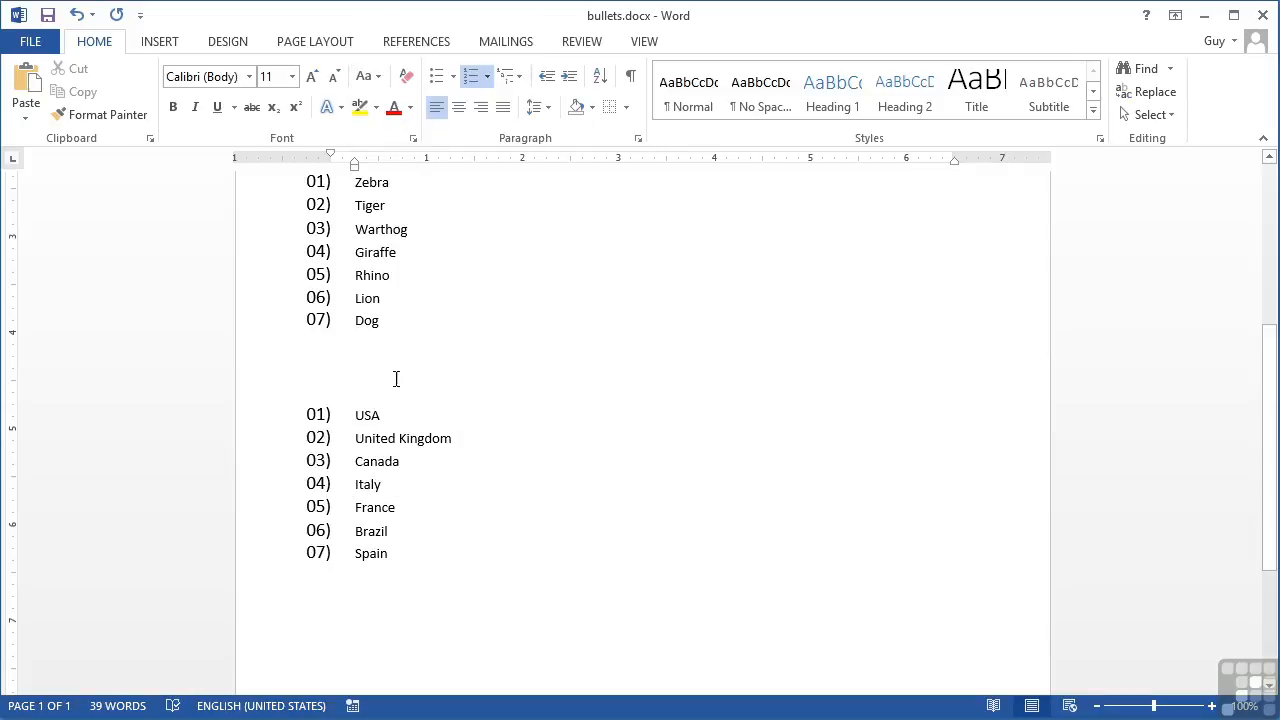
Step: Add the paragraph "This is a paragraph of not very interesting text." between the animal list and the country list
left_click(334, 362)
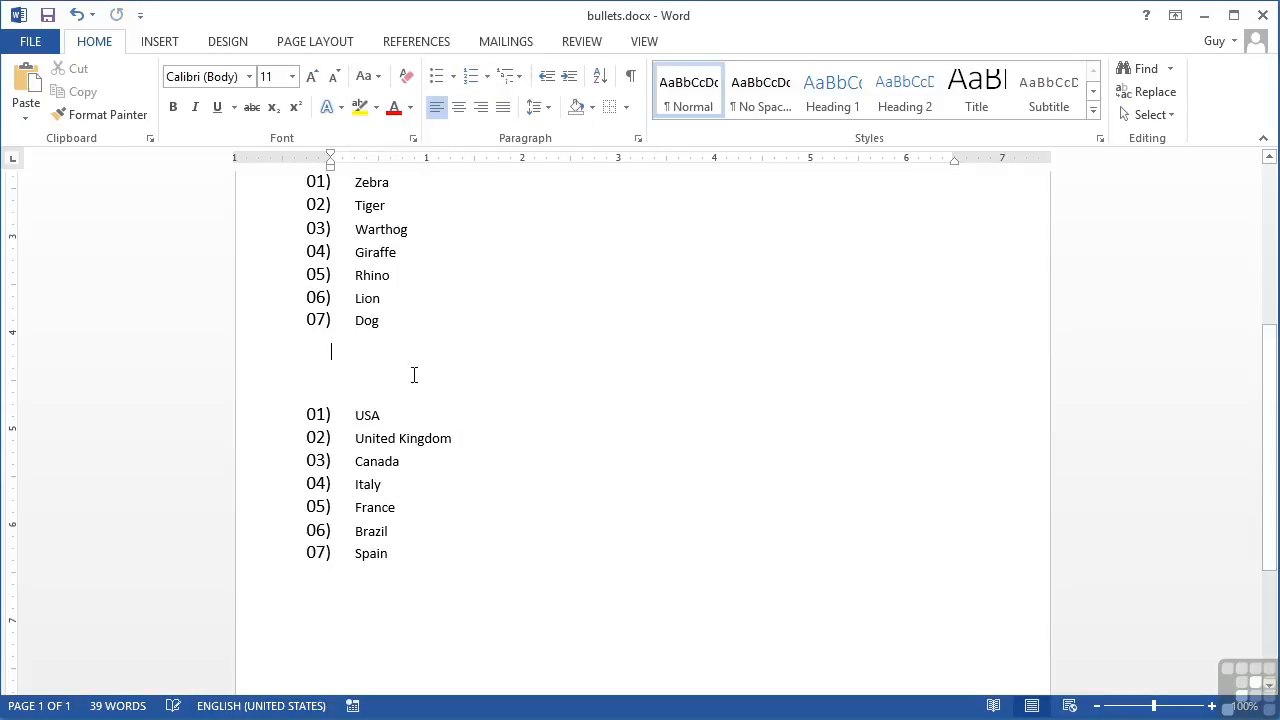
key("BackSpace")
key("Return")
key("Return")
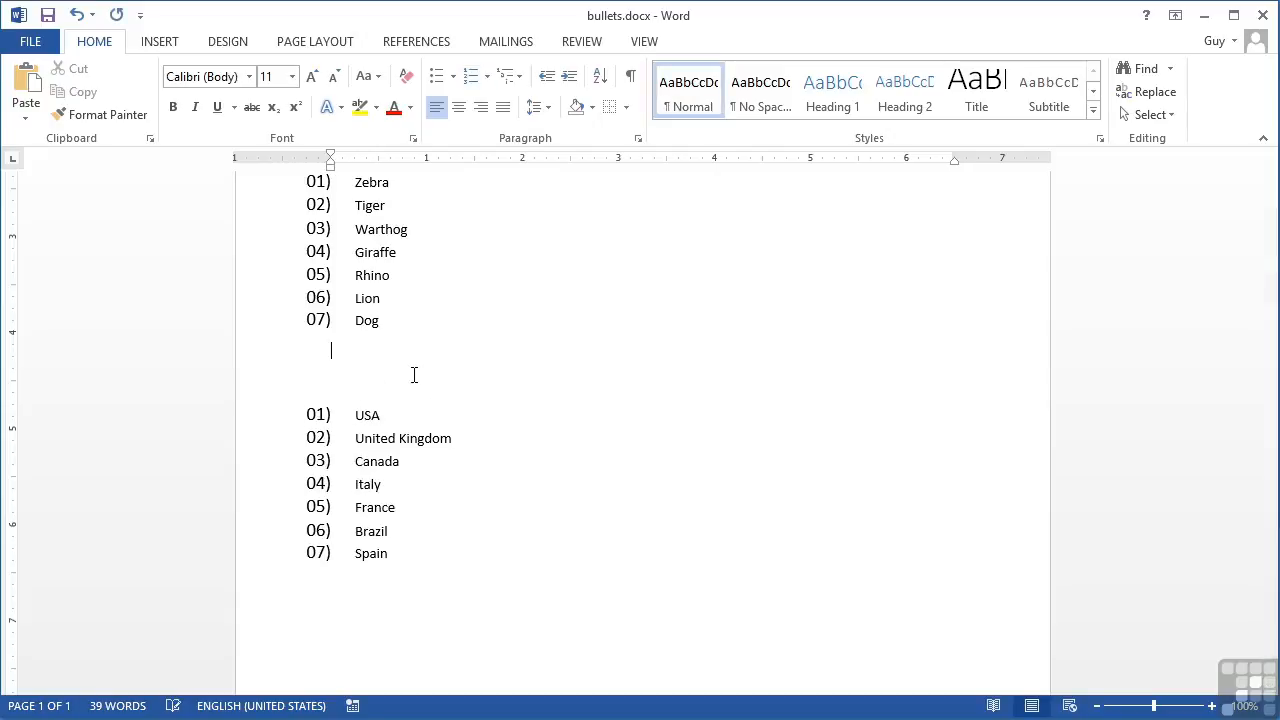
key("Return")
type("T")
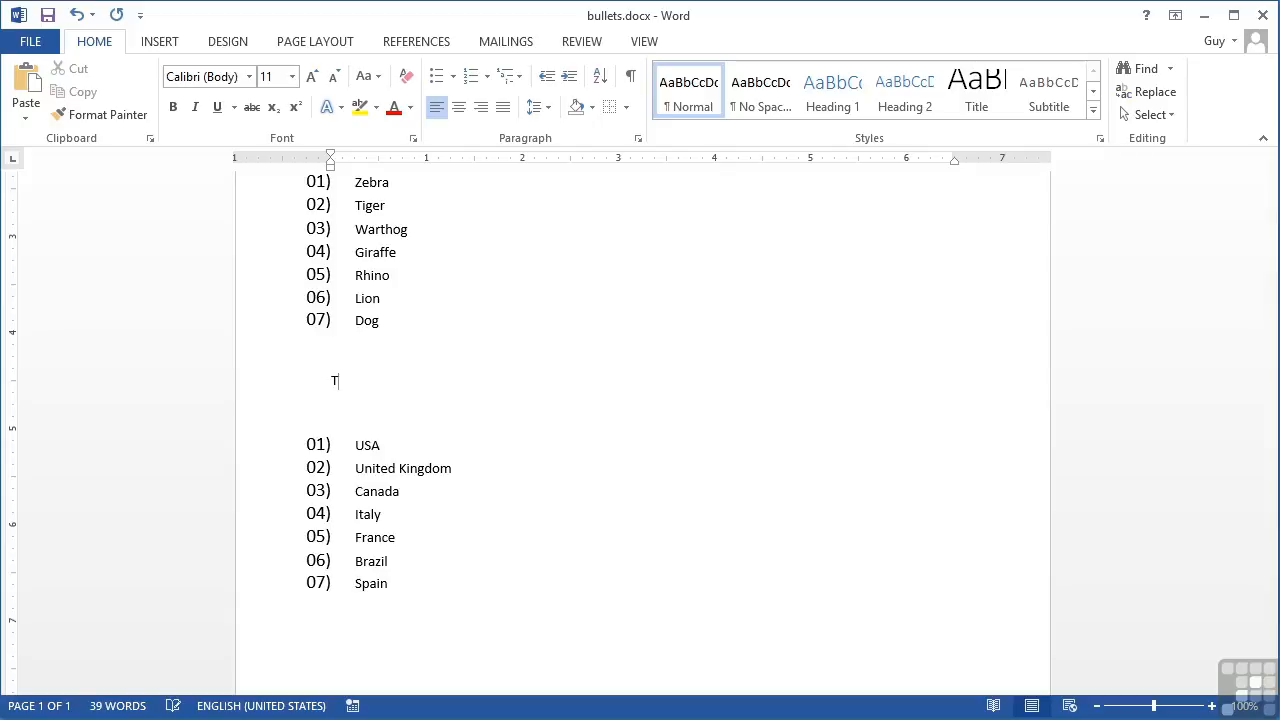
type("his is a paragraph of not")
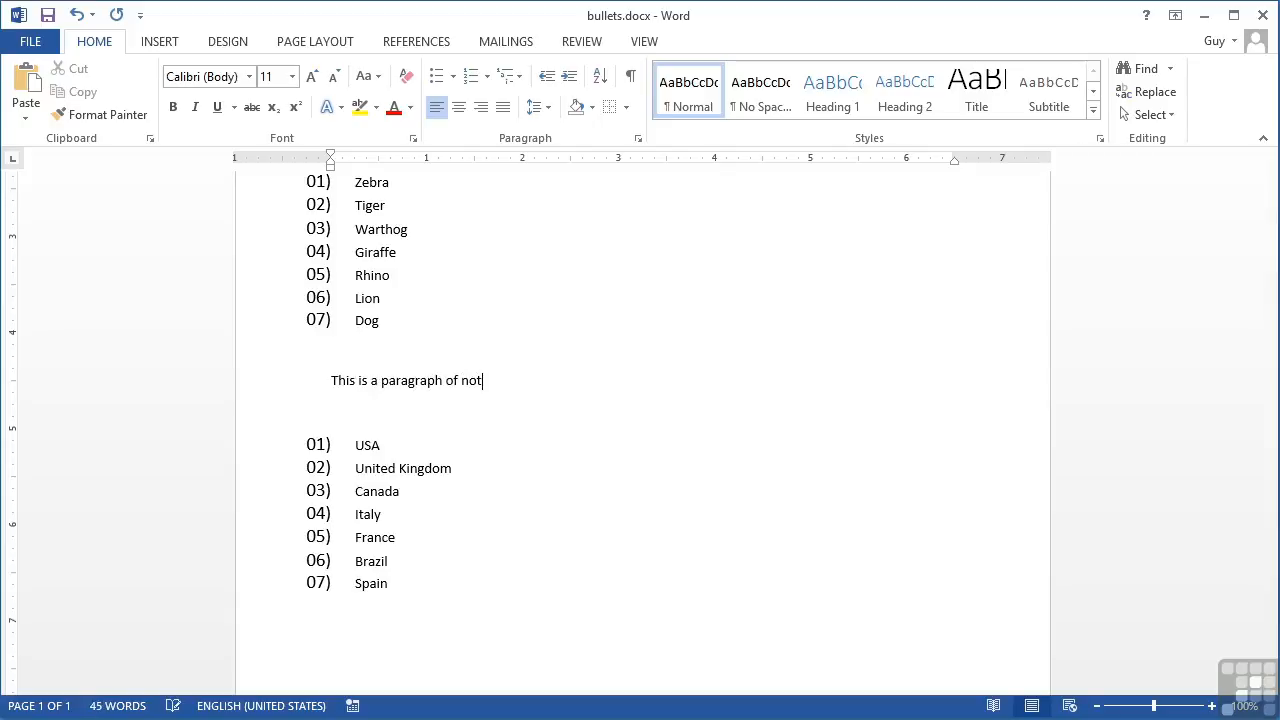
type(" very interesting text.")
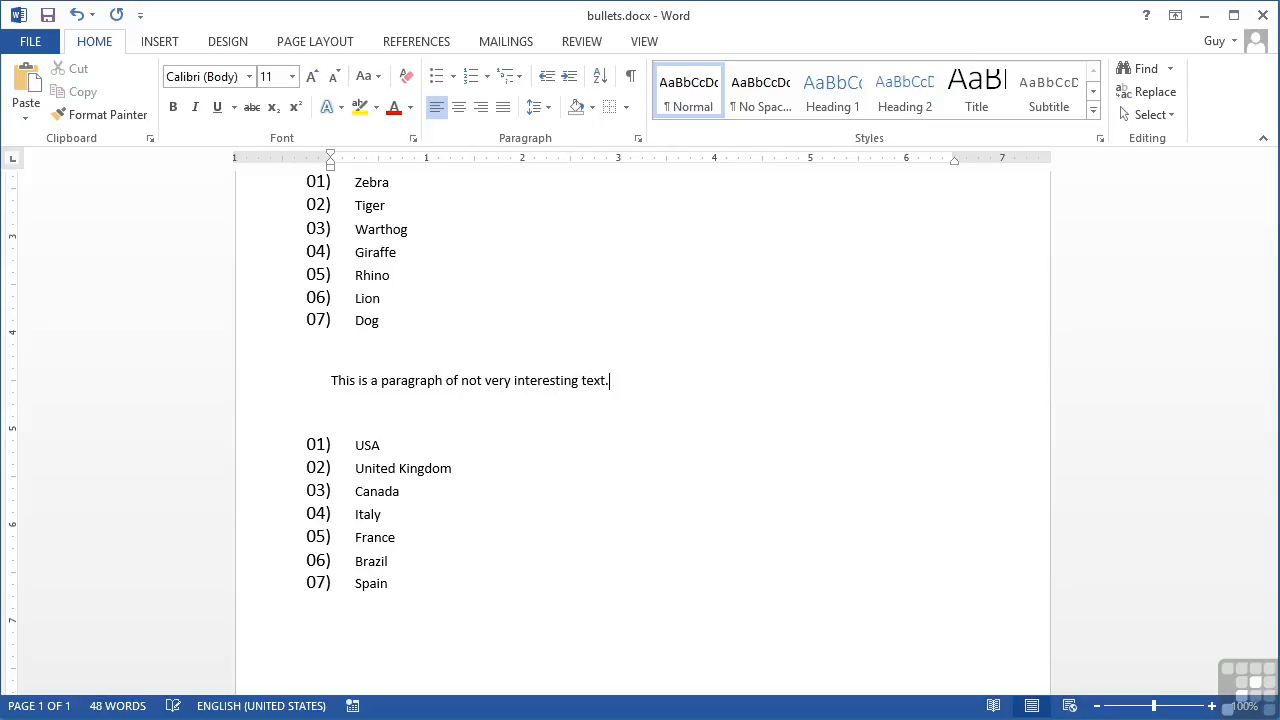
Step: Continue the animal list's numbering in the country list, starting from the USA item below the paragraph
left_click(354, 445)
right_click(354, 445)
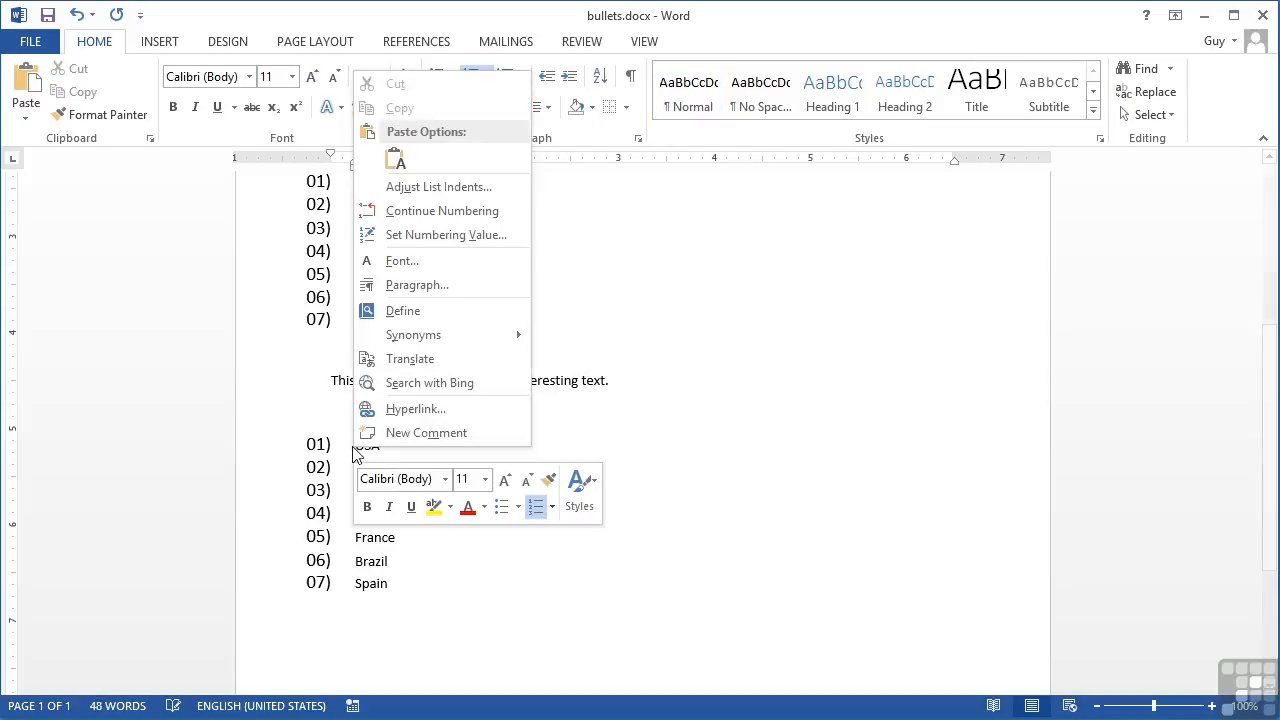
left_click(426, 212)
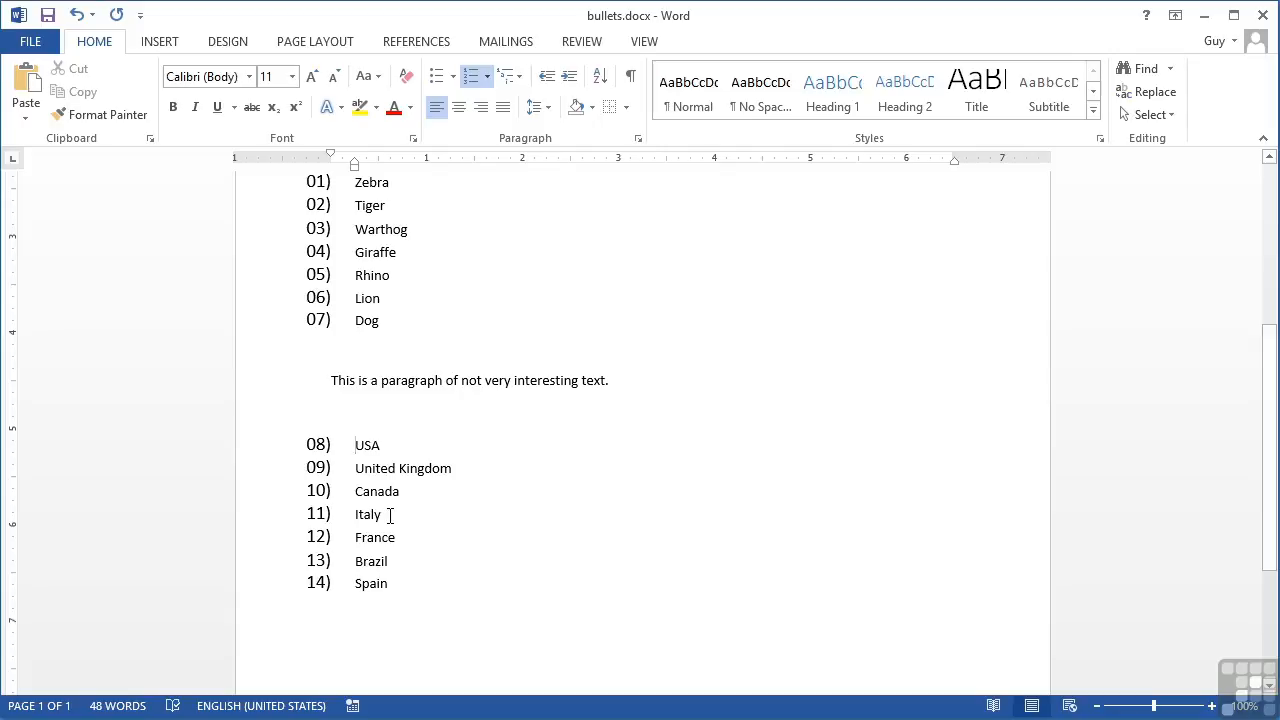